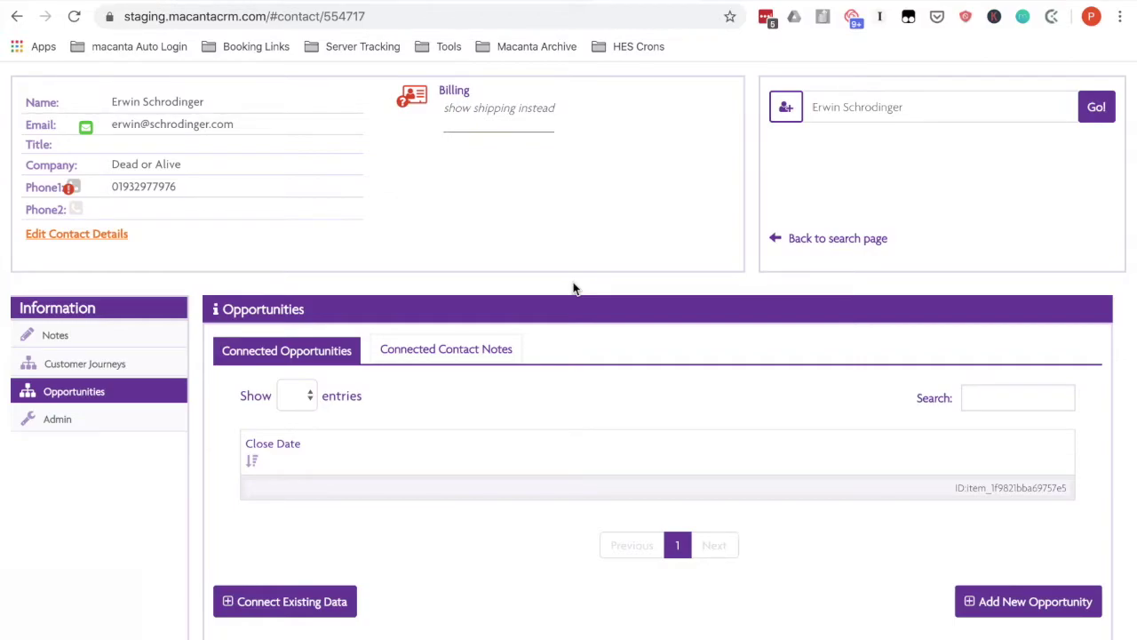
- In the User Videos API zap, add a new step after Create Data Object
{"action": "scroll", "coordinate": [685, 320], "scroll_direction": "down", "scroll_amount": 3}
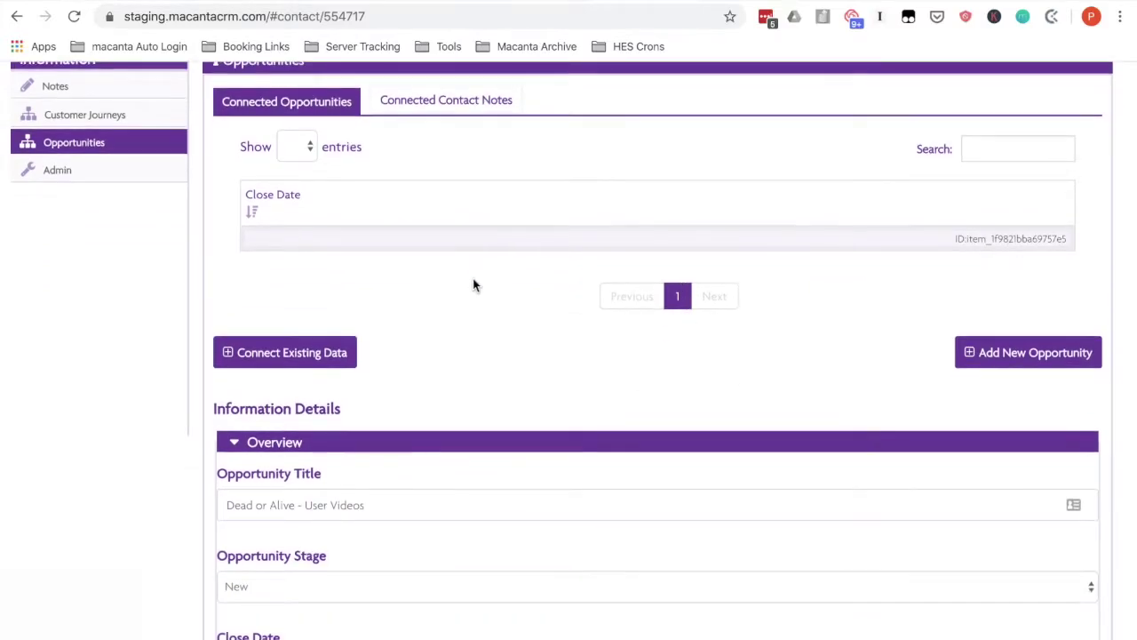
{"action": "scroll", "coordinate": [472, 284], "scroll_direction": "down", "scroll_amount": 2}
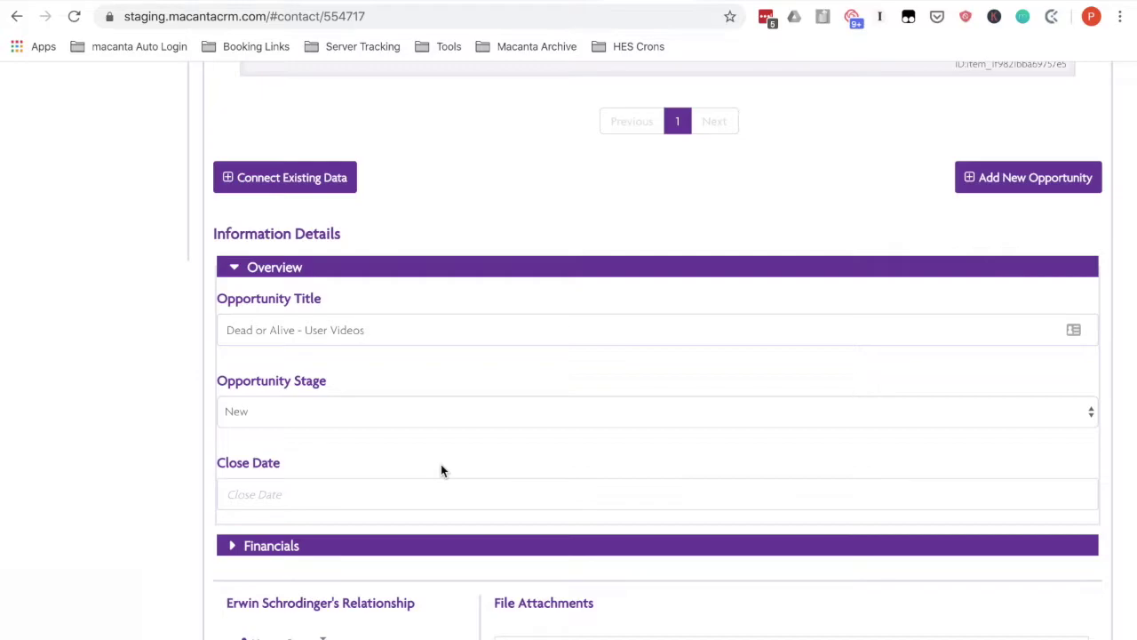
{"action": "scroll", "coordinate": [442, 466], "scroll_direction": "down", "scroll_amount": 1}
{"action": "scroll", "coordinate": [441, 466], "scroll_direction": "up", "scroll_amount": 4}
{"action": "scroll", "coordinate": [441, 464], "scroll_direction": "up", "scroll_amount": 2}
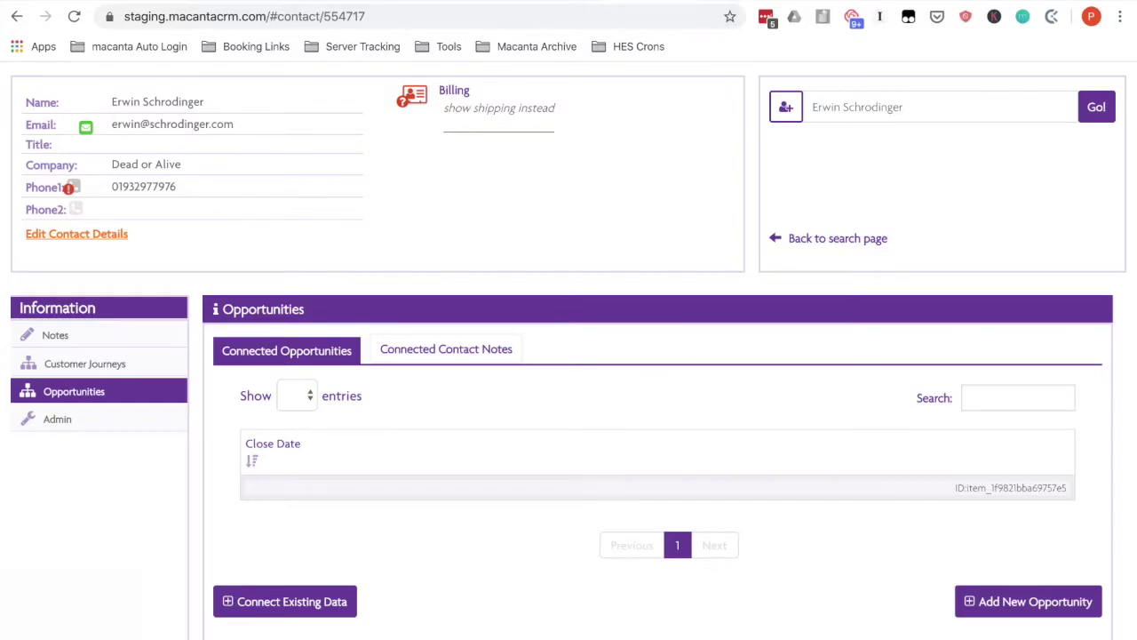
{"action": "left_click", "coordinate": [741, 25]}
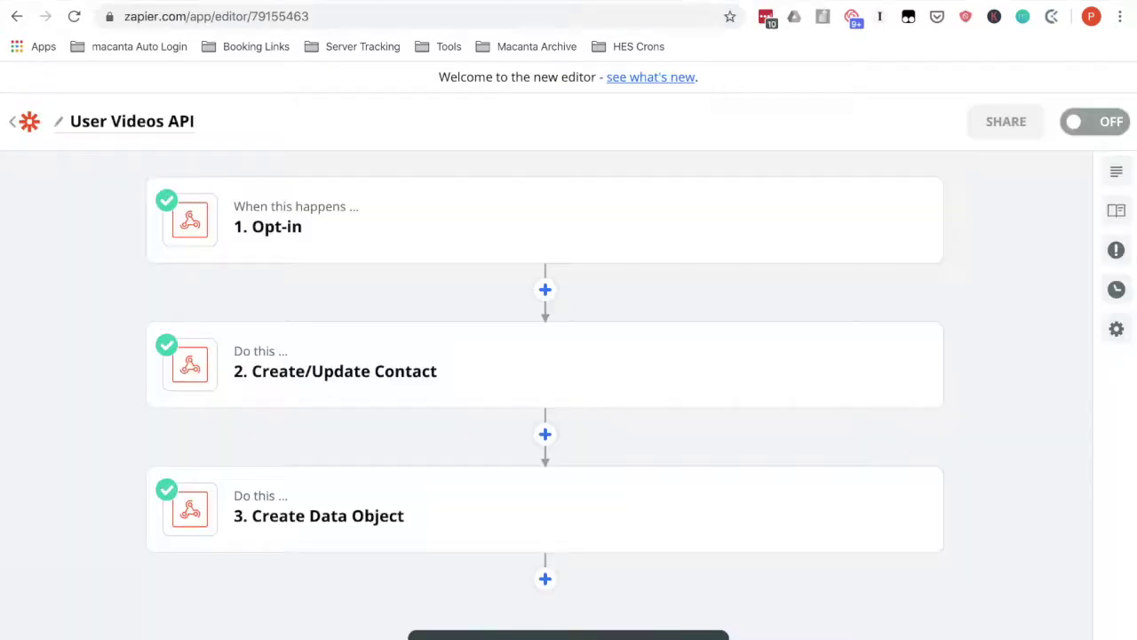
{"action": "scroll", "coordinate": [752, 346], "scroll_direction": "down", "scroll_amount": 2}
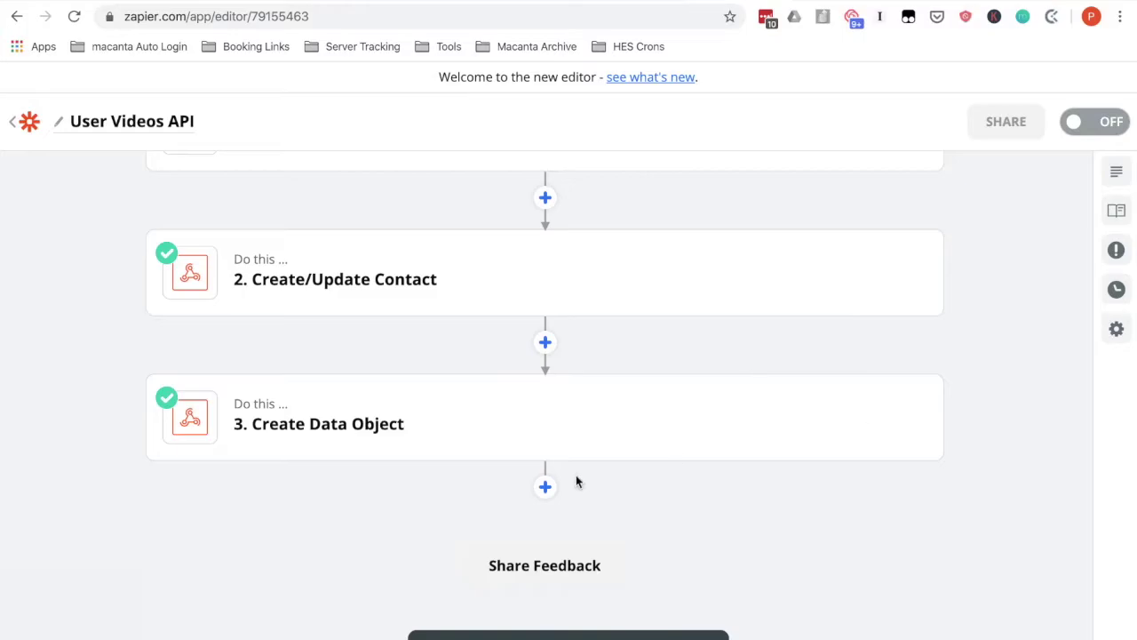
{"action": "left_click", "coordinate": [546, 487]}
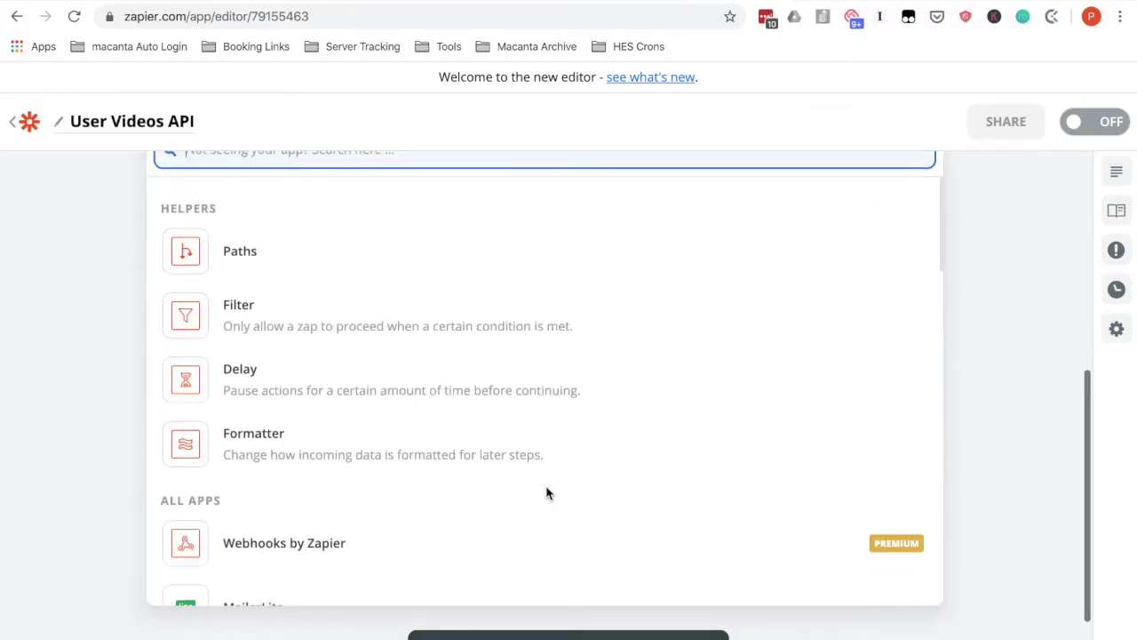
- Make the new step a Webhooks by Zapier action with the POST event
{"action": "left_click", "coordinate": [322, 556]}
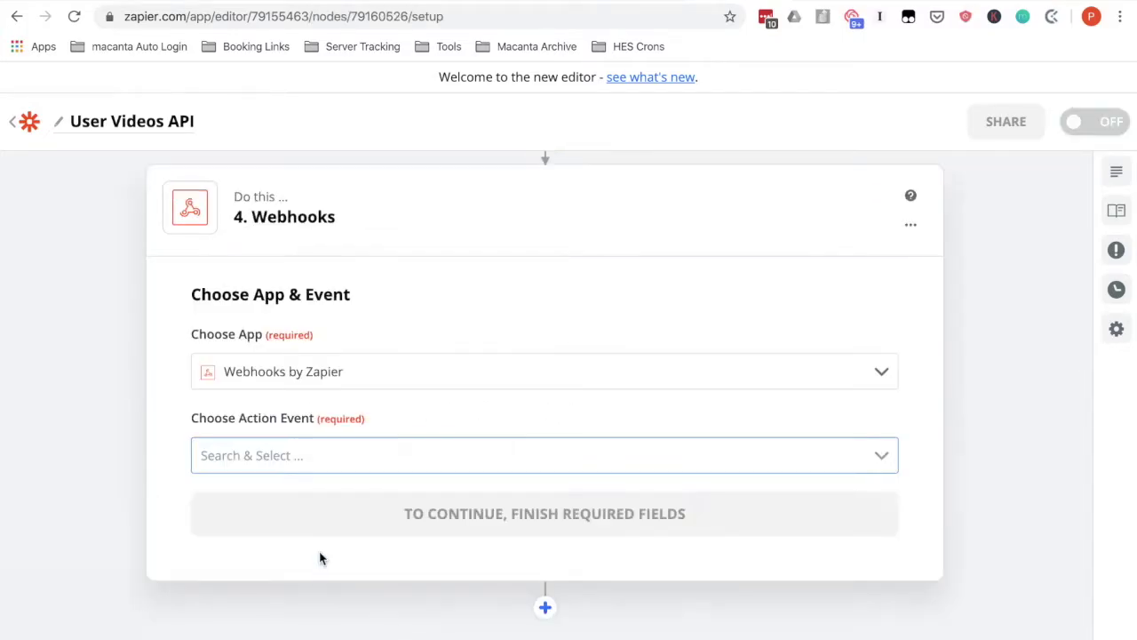
{"action": "left_click", "coordinate": [790, 459]}
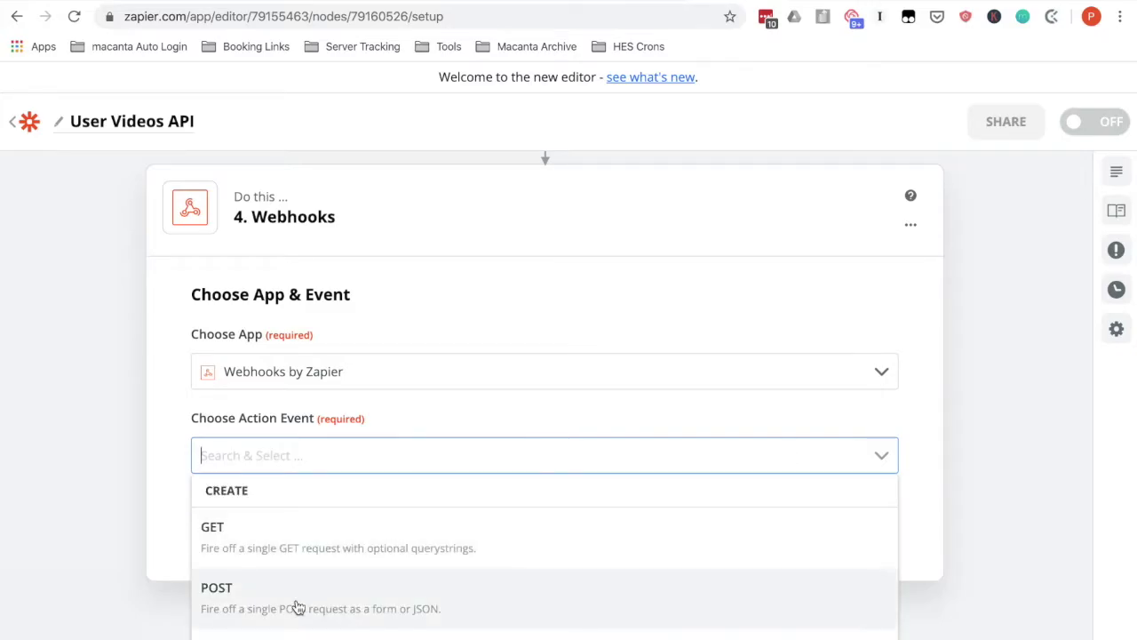
{"action": "left_click", "coordinate": [299, 607]}
{"action": "left_click", "coordinate": [556, 527]}
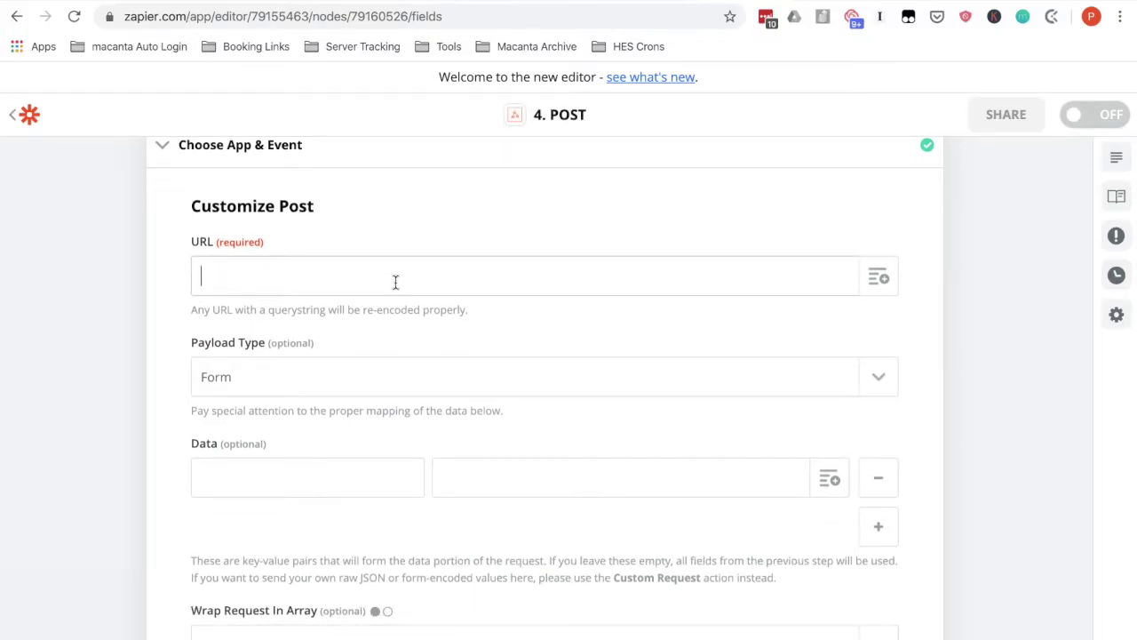
{"action": "type", "text": "https://staging.ma"}
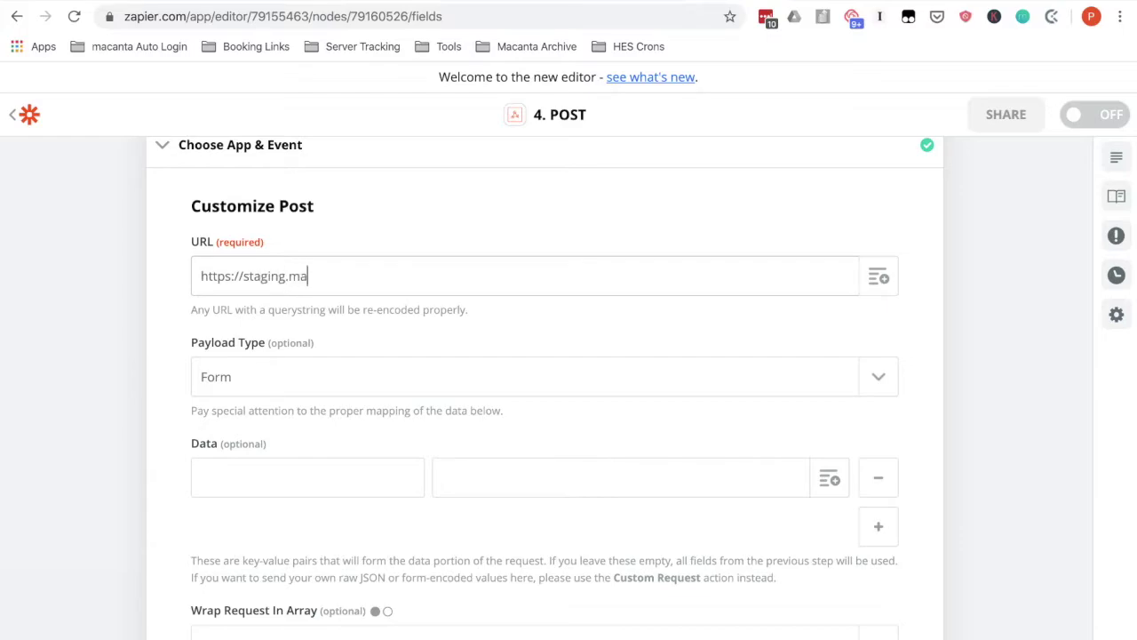
{"action": "type", "text": "cantacrm.com/rest/"}
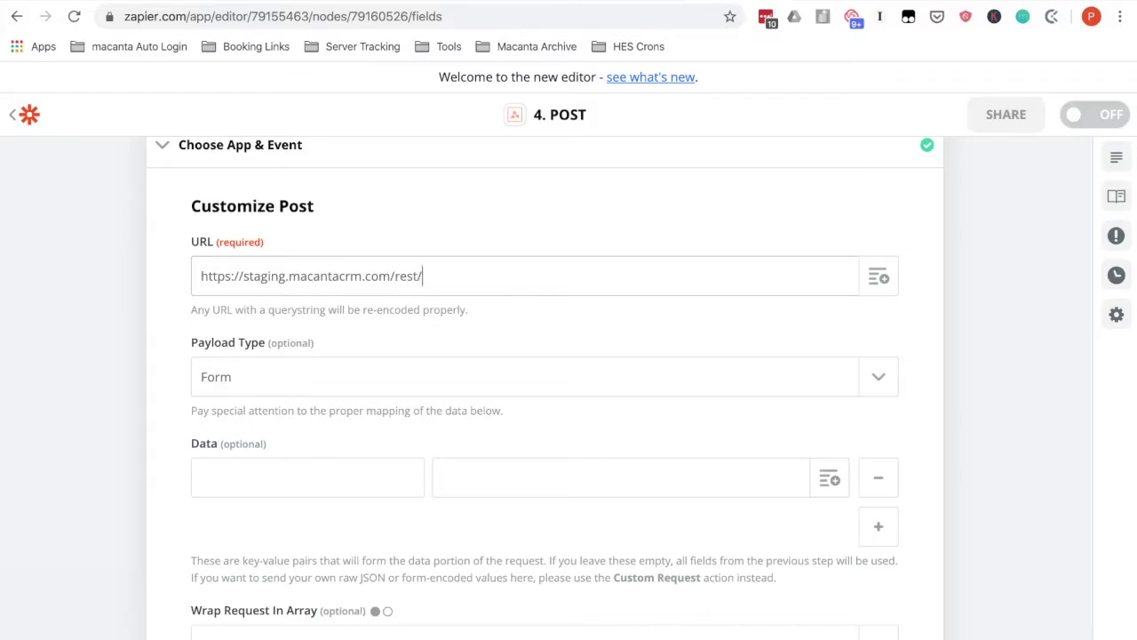
{"action": "type", "text": "v1/edit"}
- Set the payload type to Json and add four more data rows
{"action": "scroll", "coordinate": [506, 336], "scroll_direction": "down", "scroll_amount": 3}
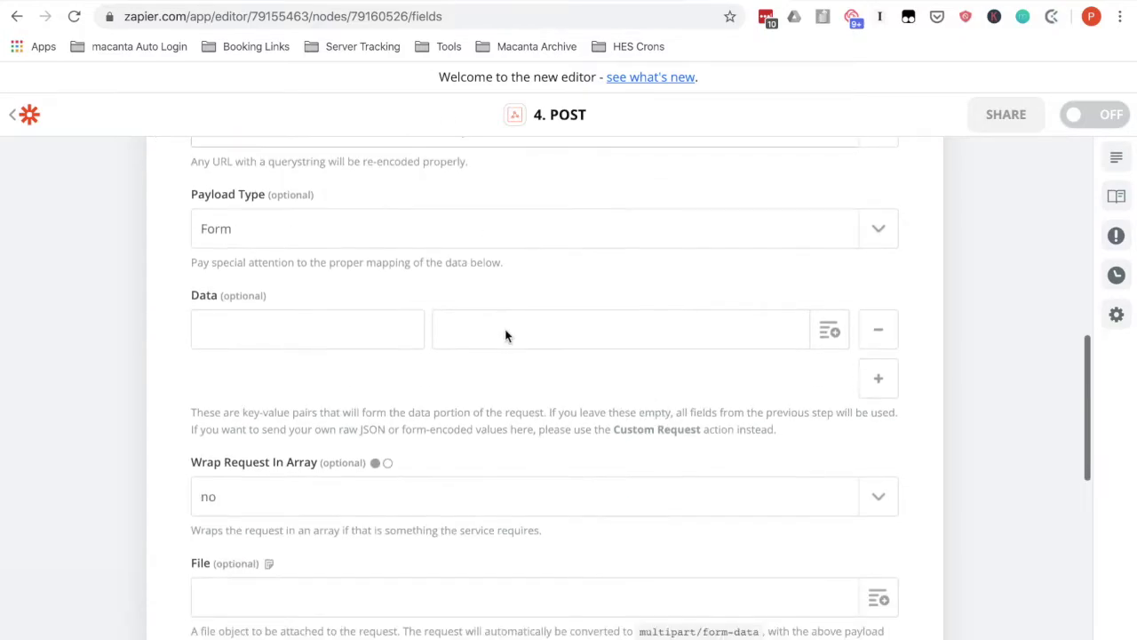
{"action": "left_click", "coordinate": [339, 228]}
{"action": "left_click", "coordinate": [231, 353]}
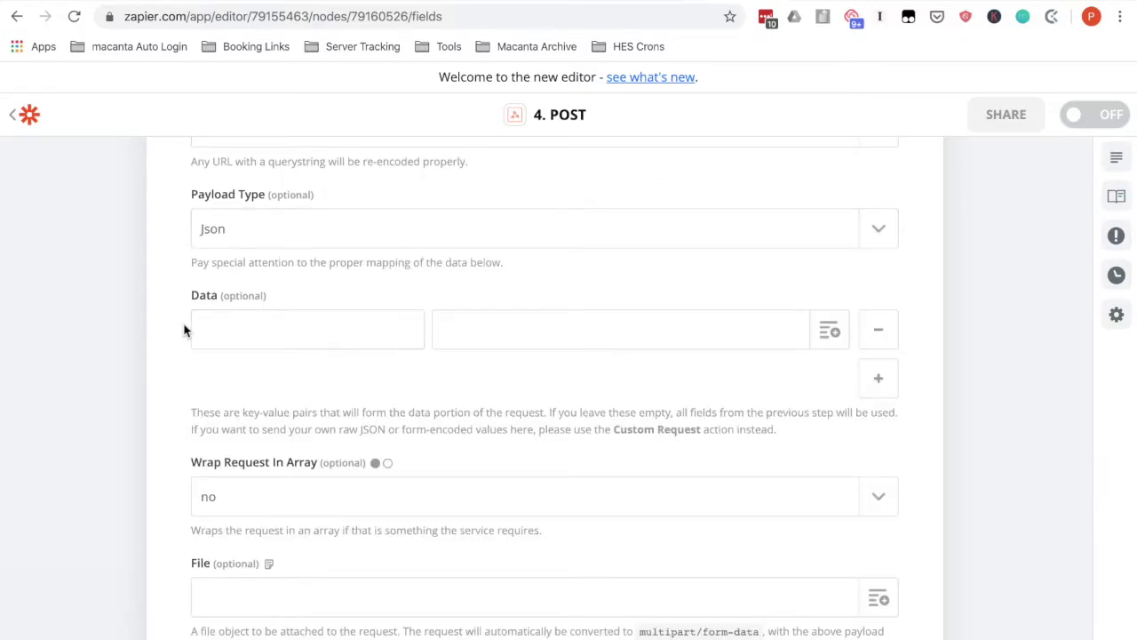
{"action": "left_click", "coordinate": [892, 392]}
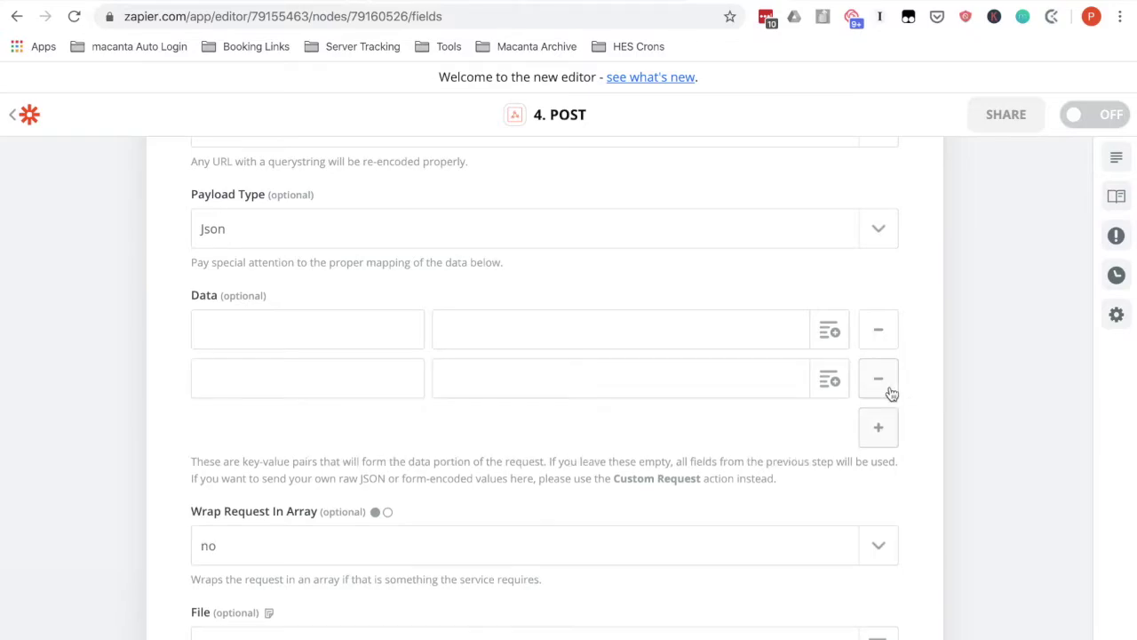
{"action": "left_click", "coordinate": [879, 442]}
{"action": "left_click", "coordinate": [881, 475]}
{"action": "left_click", "coordinate": [879, 529]}
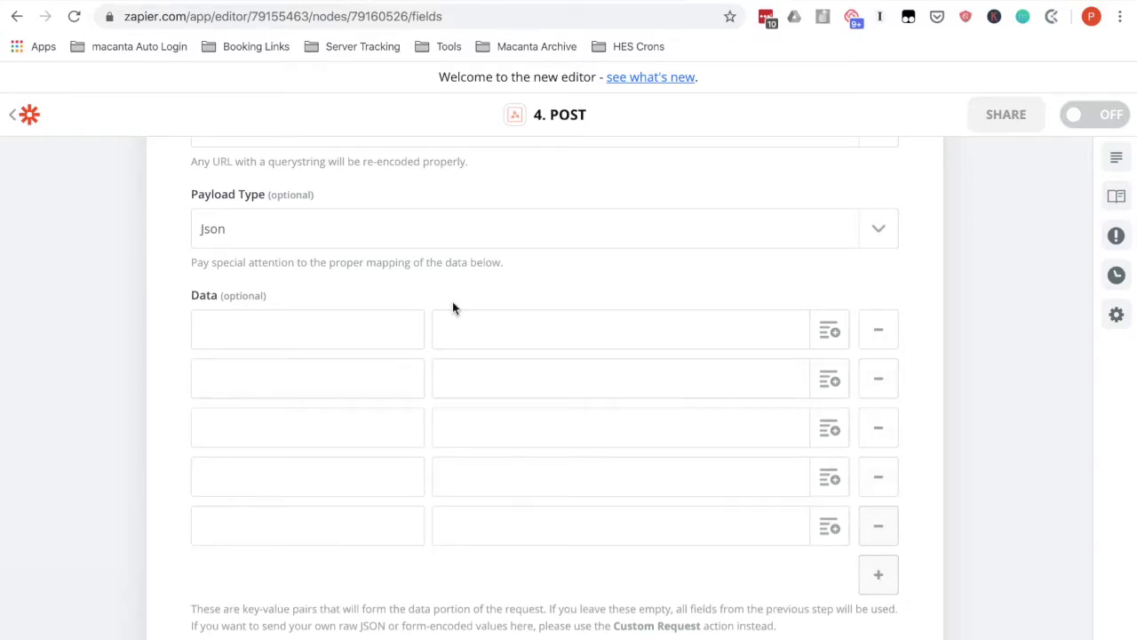
- Enter data keys contactId, connected_group, connected_relationship, api_key and cd_guid
{"action": "scroll", "coordinate": [347, 262], "scroll_direction": "down", "scroll_amount": 1}
{"action": "left_click", "coordinate": [272, 260]}
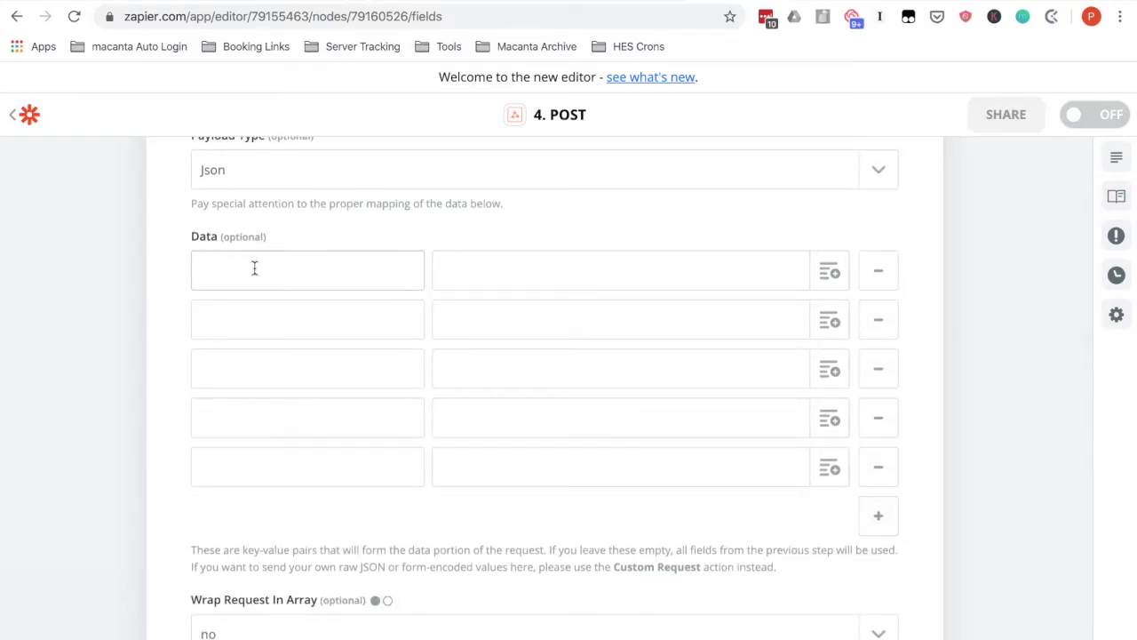
{"action": "type", "text": "contactId"}
{"action": "left_click", "coordinate": [234, 318]}
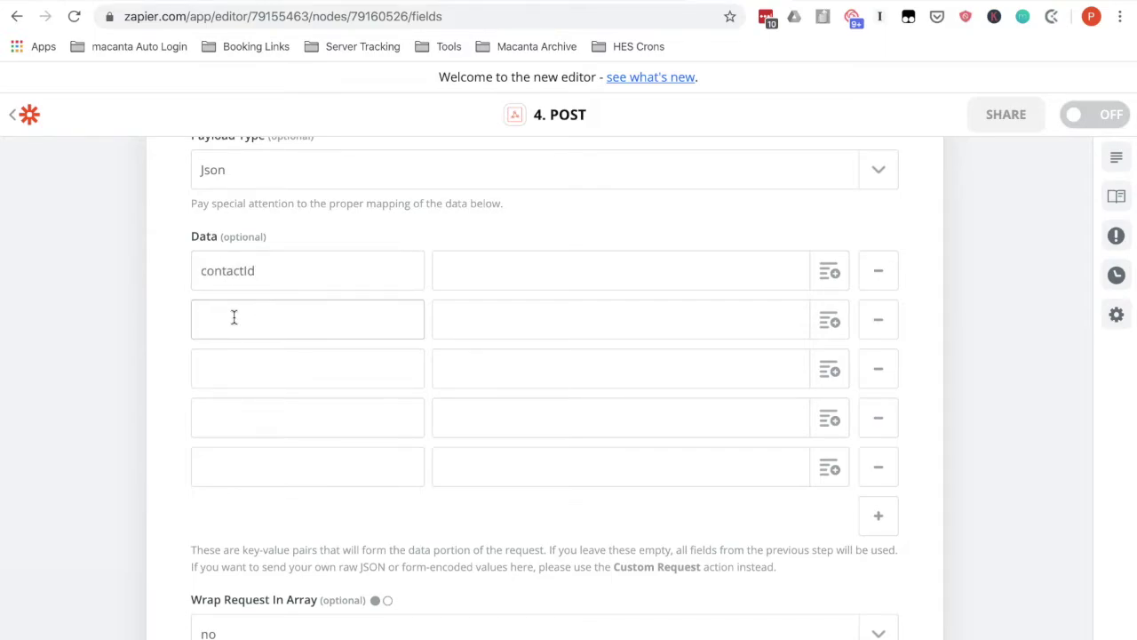
{"action": "type", "text": "connected_group"}
{"action": "left_click", "coordinate": [240, 371]}
{"action": "type", "text": "connected"}
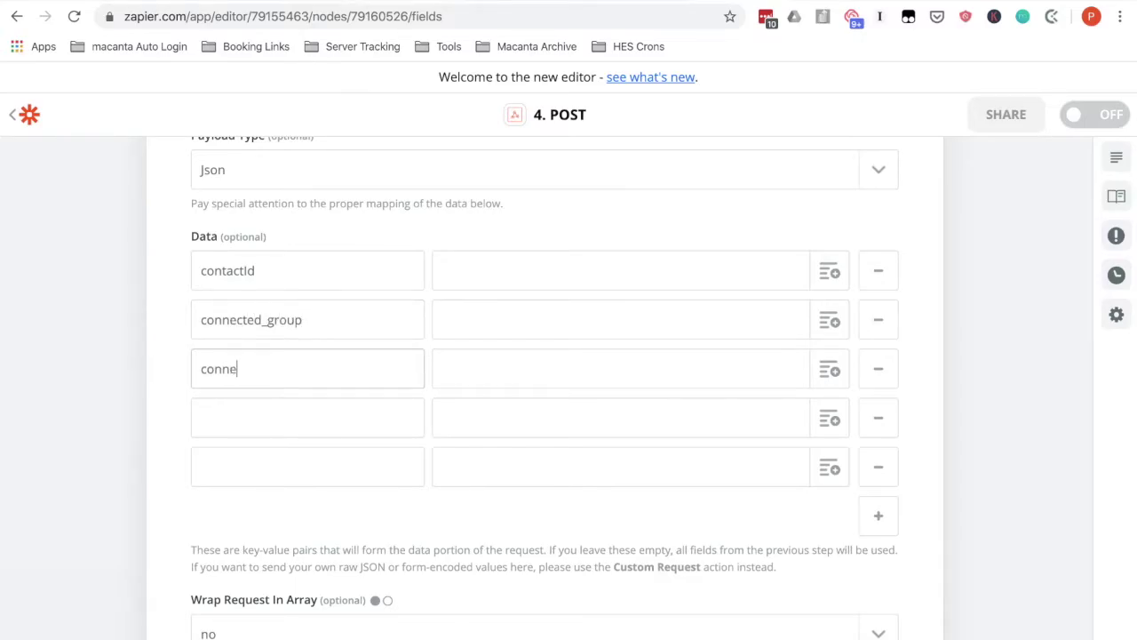
{"action": "type", "text": "_relationship"}
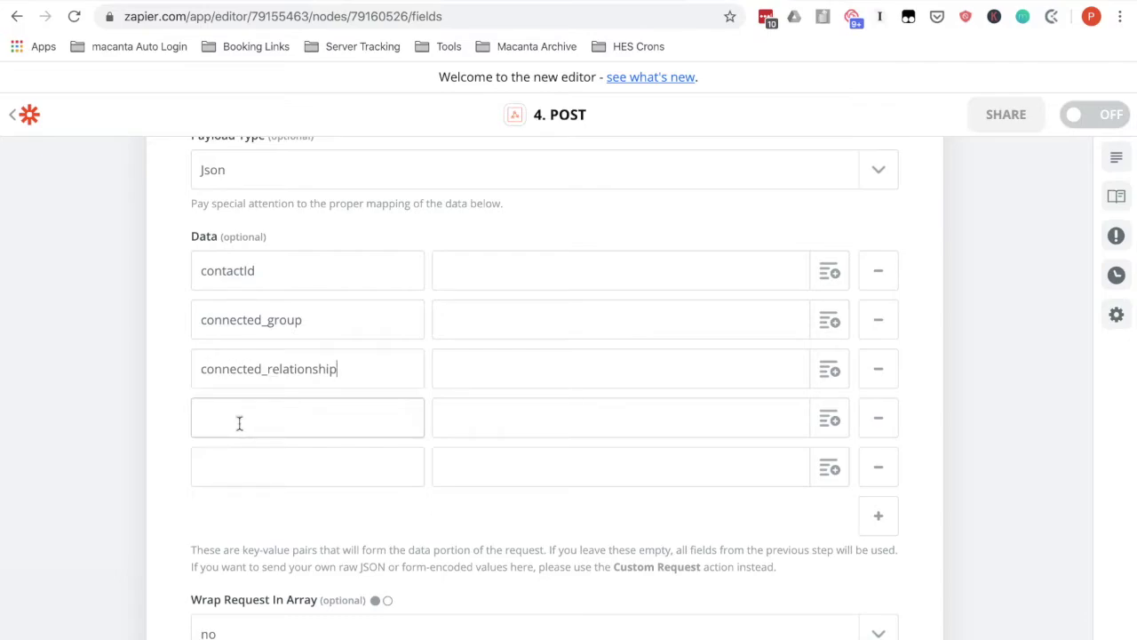
{"action": "type", "text": "api_key"}
{"action": "scroll", "coordinate": [363, 467], "scroll_direction": "down", "scroll_amount": 1}
{"action": "left_click", "coordinate": [363, 467]}
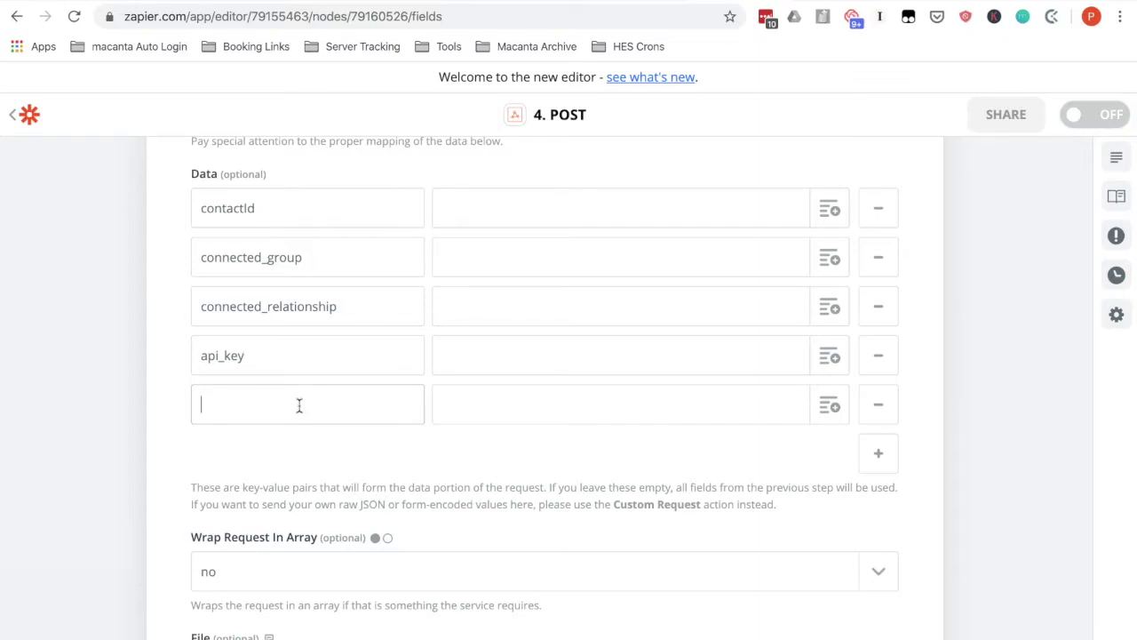
{"action": "type", "text": "cd_guid"}
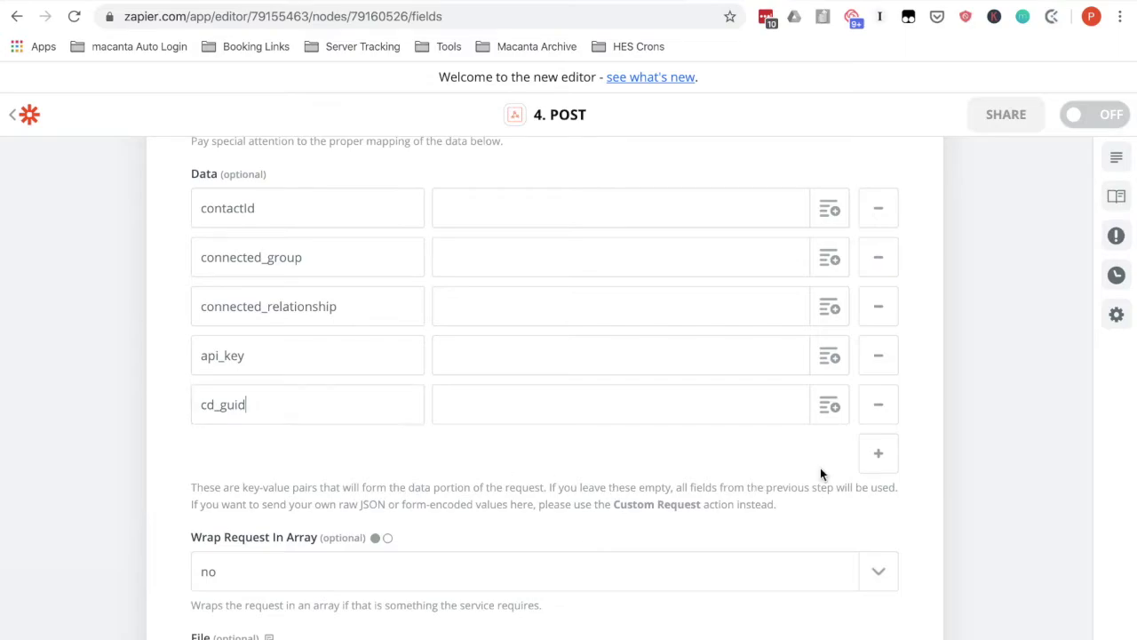
- Add a sixth data row with key Opportunity Stage and value Open
{"action": "left_click", "coordinate": [879, 456]}
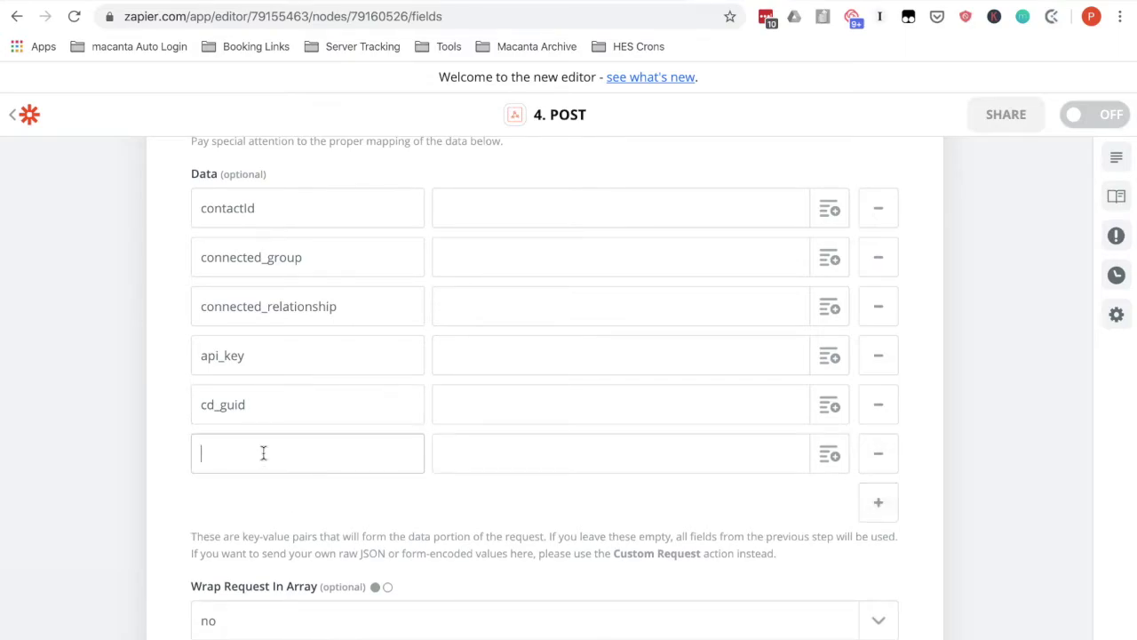
{"action": "type", "text": "Opportunity Stage"}
{"action": "left_click", "coordinate": [485, 451]}
{"action": "type", "text": "Op"}
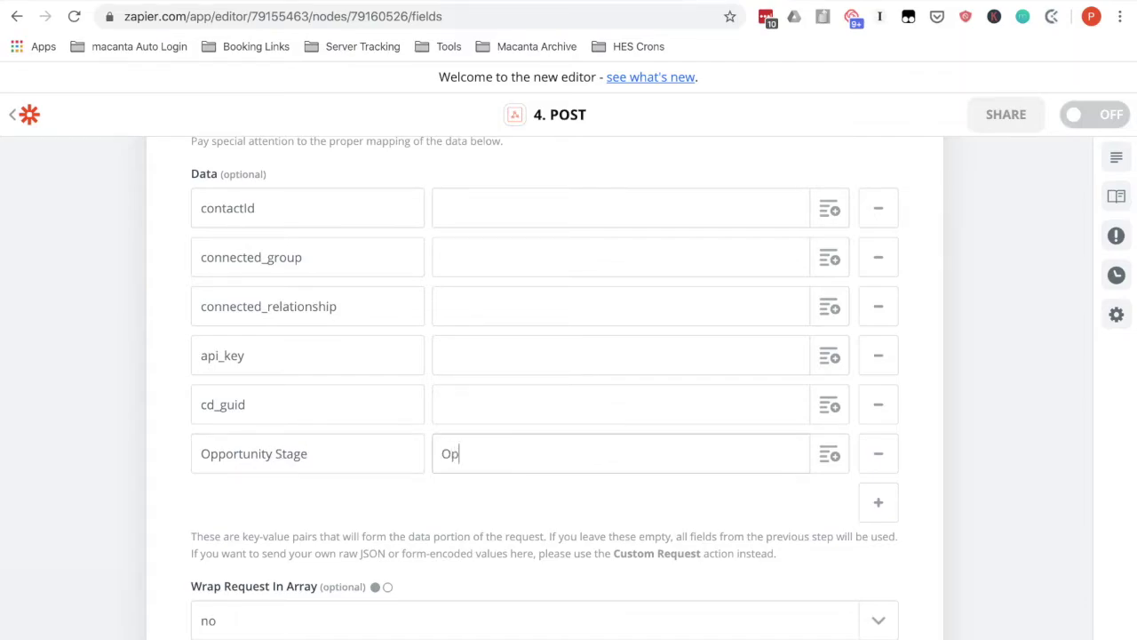
{"action": "type", "text": "en"}
{"action": "scroll", "coordinate": [536, 254], "scroll_direction": "up", "scroll_amount": 2}
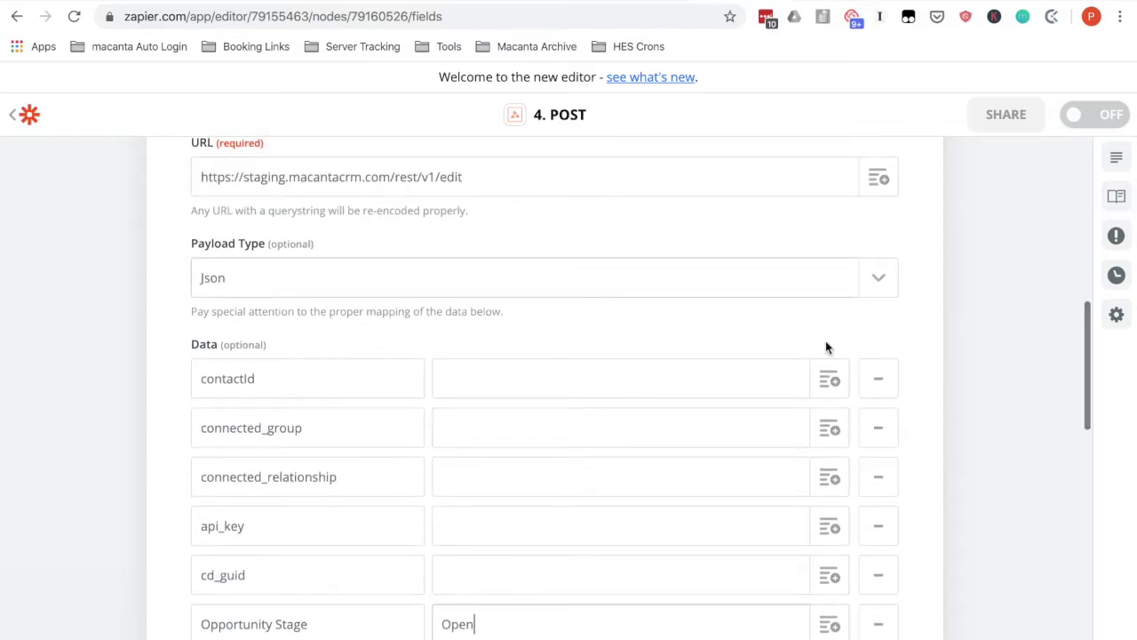
{"action": "left_click", "coordinate": [836, 382]}
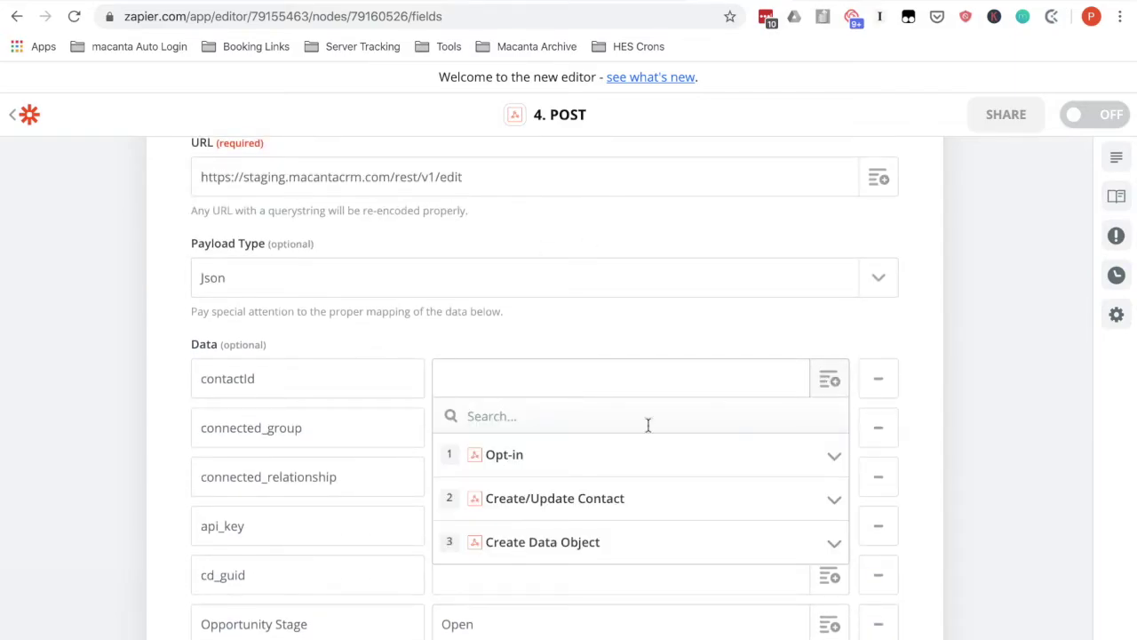
- Map contactId to step 2's Create/Update Contact ID
{"action": "left_click", "coordinate": [598, 503]}
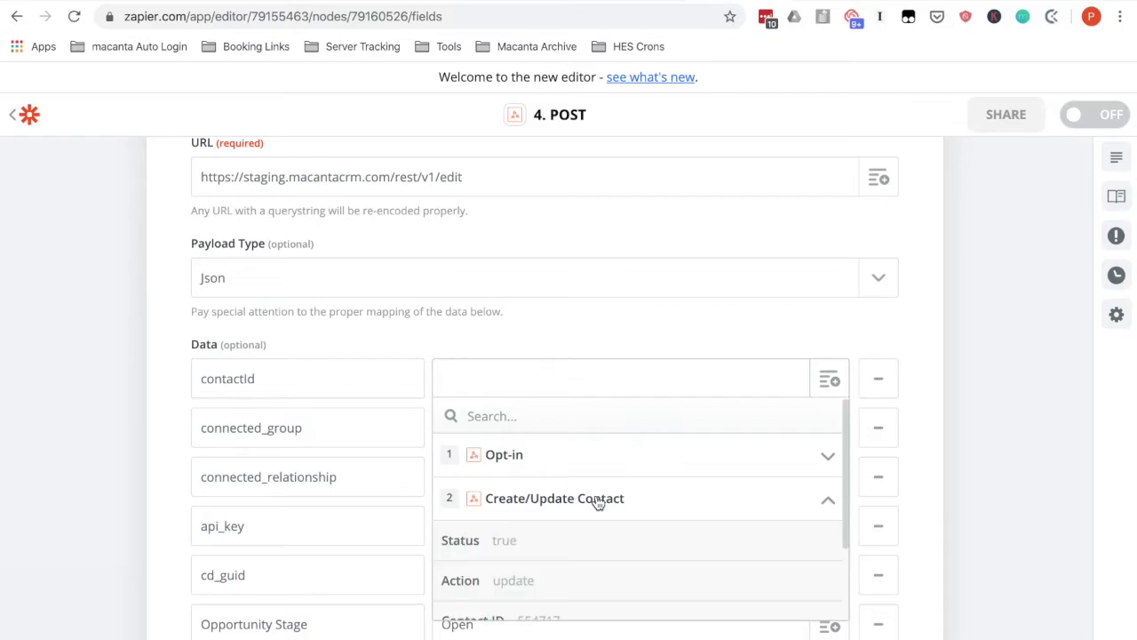
{"action": "scroll", "coordinate": [598, 503], "scroll_direction": "down", "scroll_amount": 1}
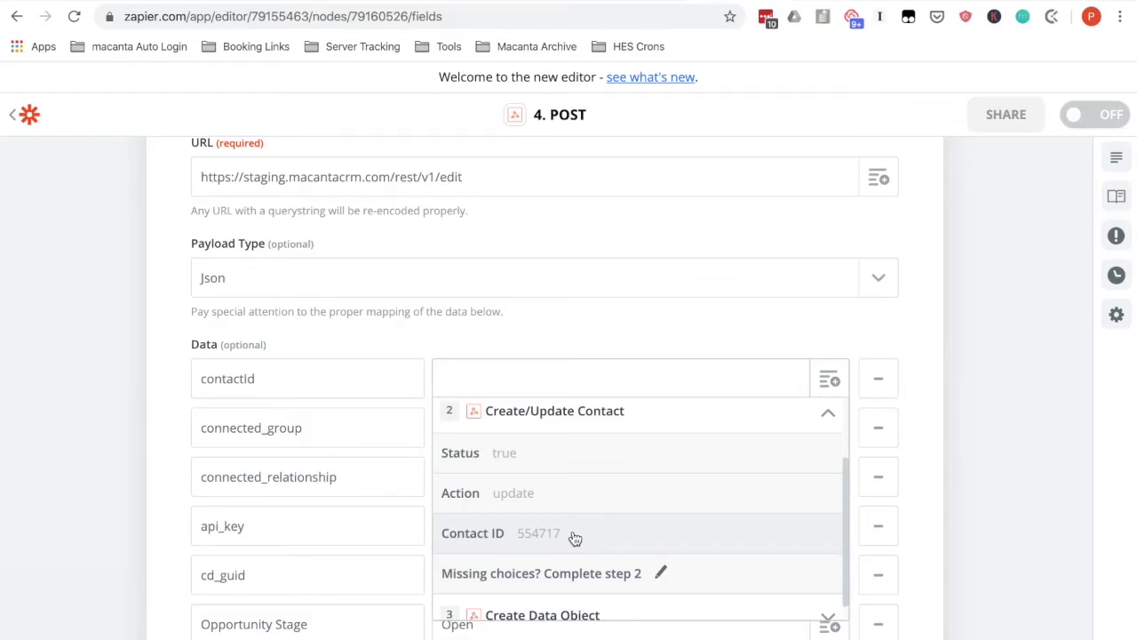
{"action": "left_click", "coordinate": [575, 536]}
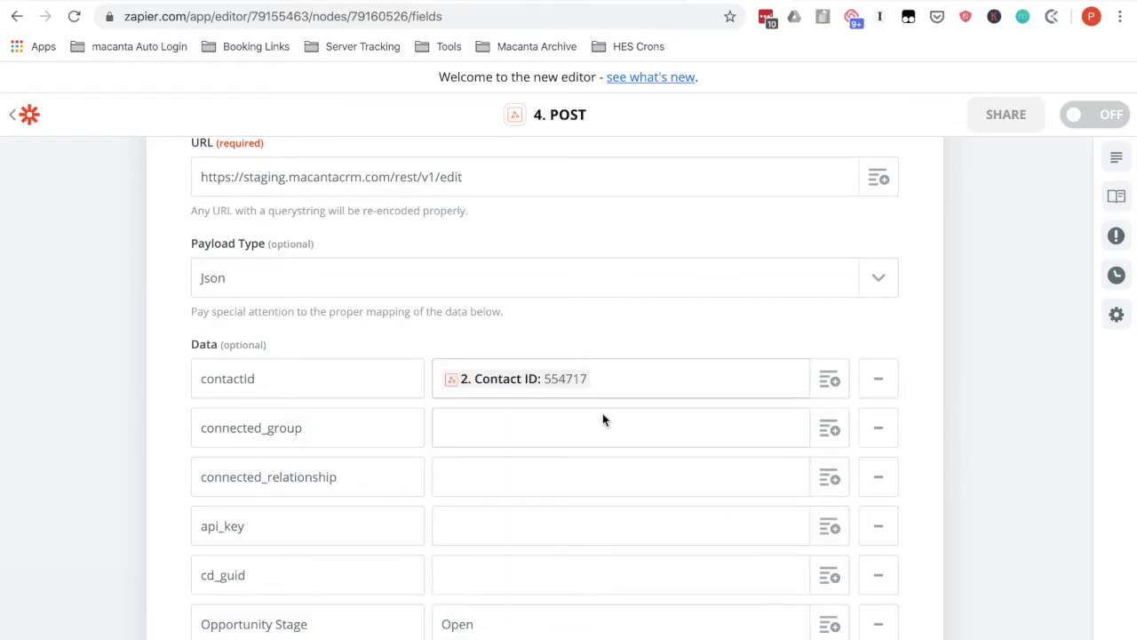
- Set connected_group to Opportunities and connected_relationship to Home Owner
{"action": "left_click", "coordinate": [547, 425]}
{"action": "type", "text": "Oppo"}
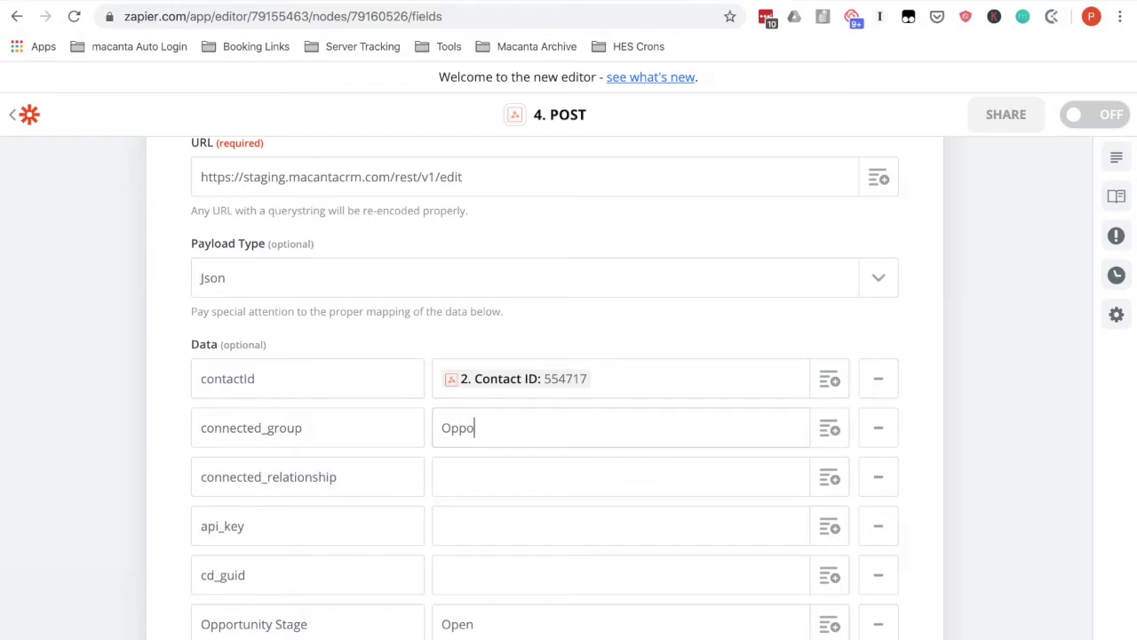
{"action": "type", "text": "rtunities"}
{"action": "left_click", "coordinate": [523, 476]}
{"action": "type", "text": "Hom"}
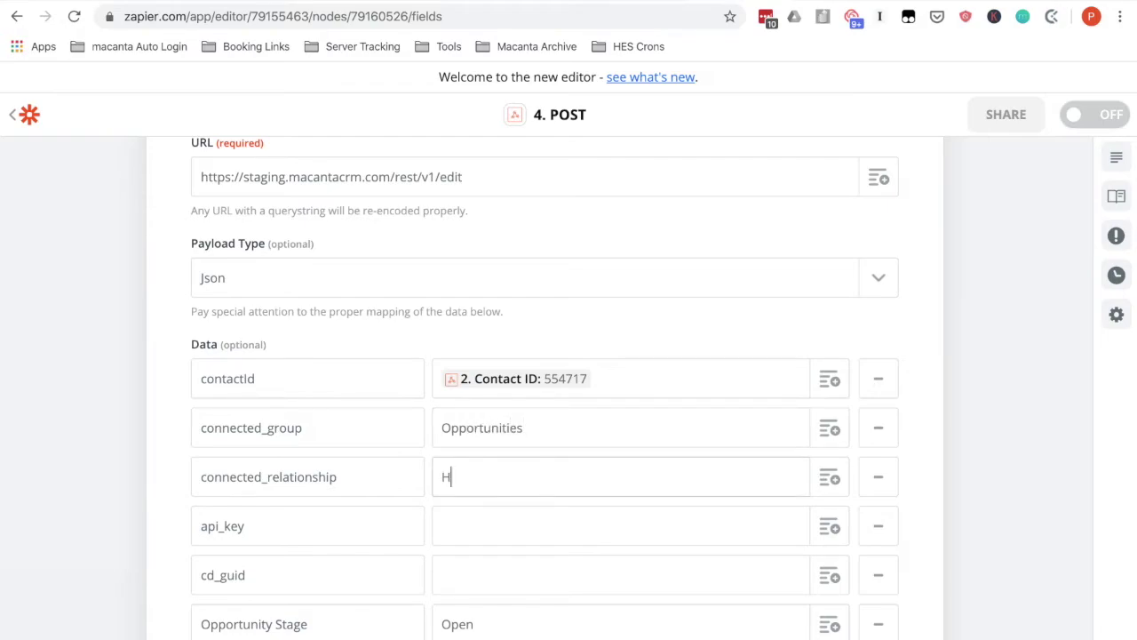
{"action": "type", "text": "e Owner"}
{"action": "scroll", "coordinate": [571, 506], "scroll_direction": "down", "scroll_amount": 3}
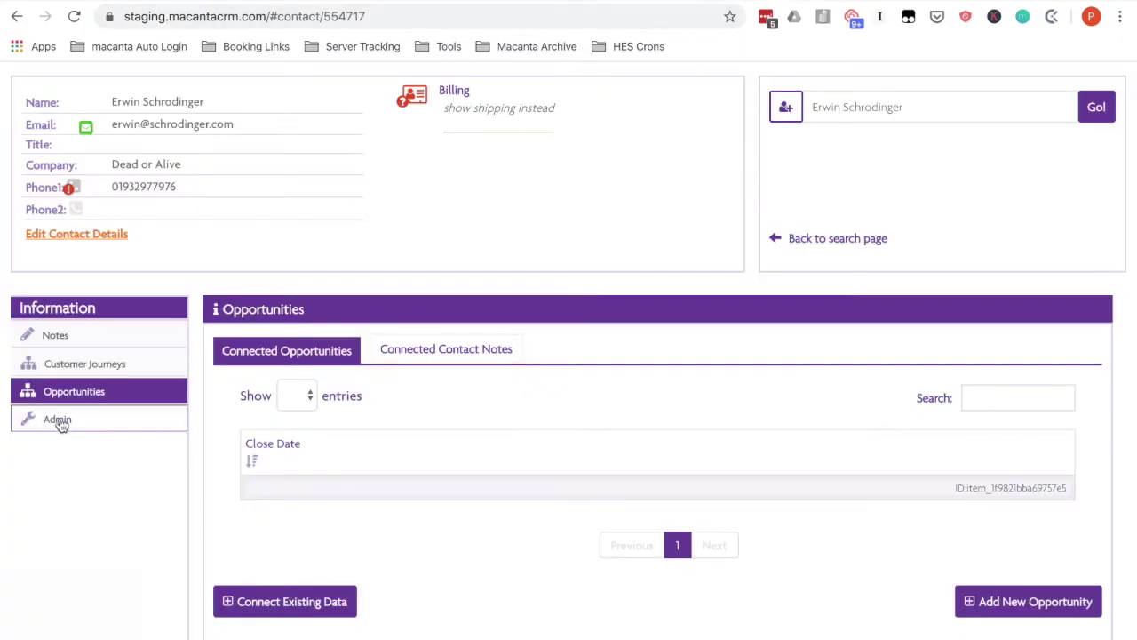
- Copy the HTTP Post Key from Macanta's Admin Security & Saved Searches settings
{"action": "left_click", "coordinate": [55, 419]}
{"action": "left_click", "coordinate": [356, 312]}
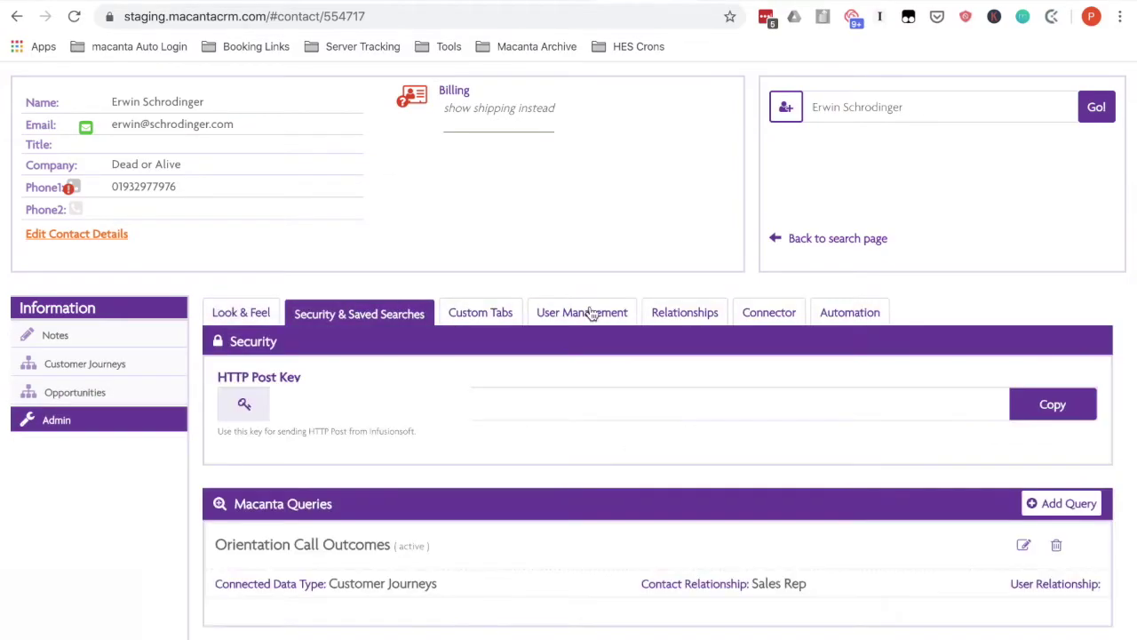
{"action": "left_click", "coordinate": [1065, 405]}
{"action": "key", "text": "ctrl+Tab"}
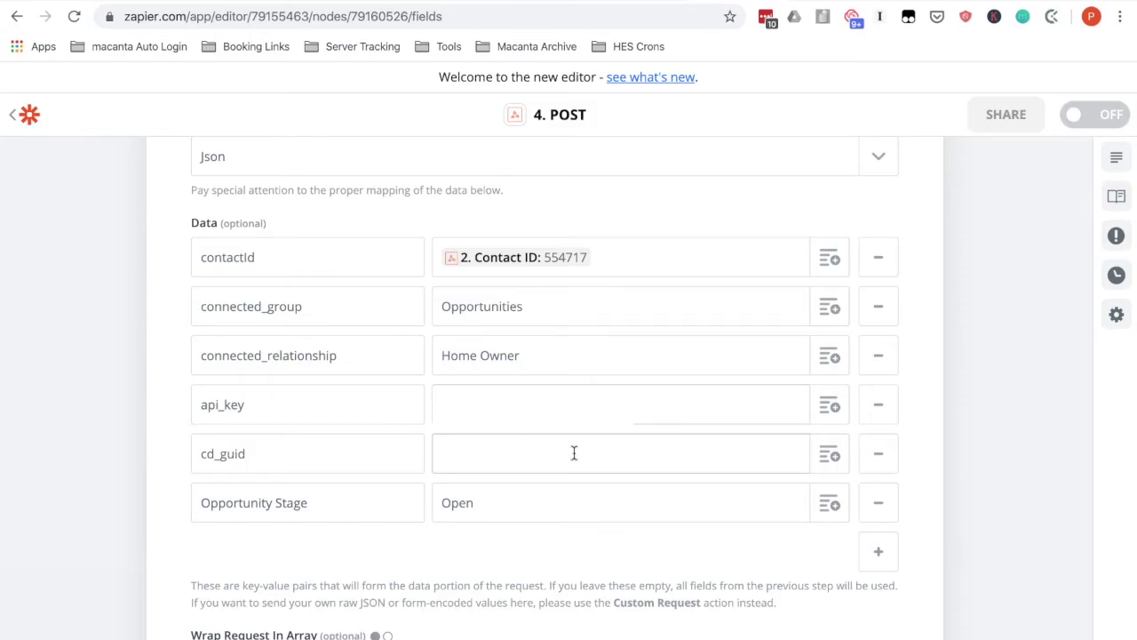
- Map cd_guid to the Opportunities Dbdata ID from step 3's Create Data Object
{"action": "scroll", "coordinate": [574, 454], "scroll_direction": "up", "scroll_amount": 5}
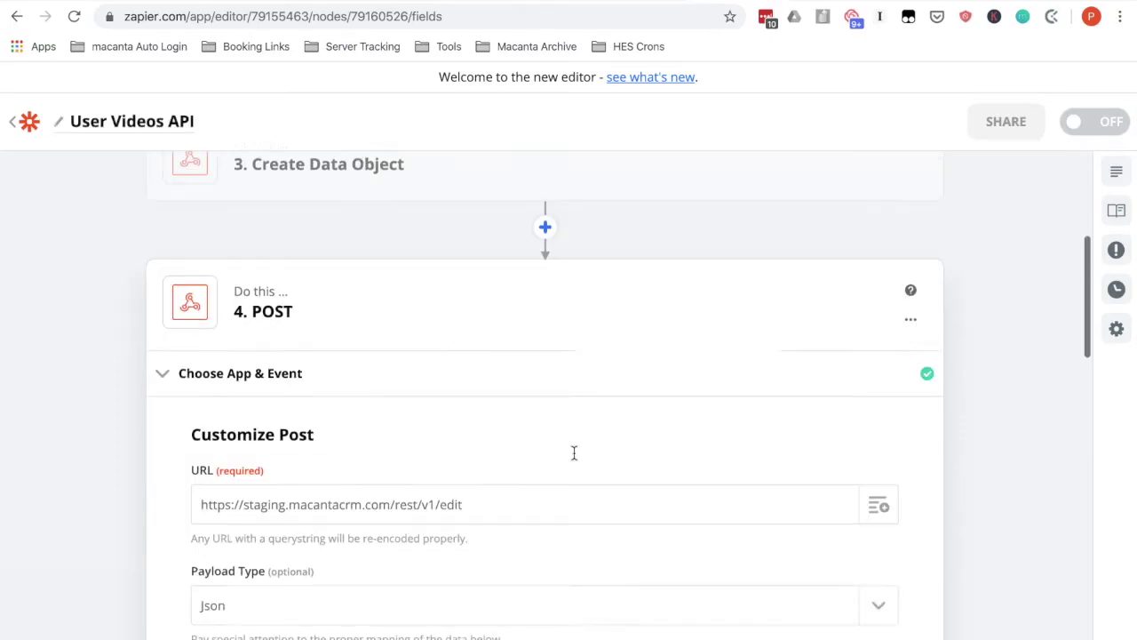
{"action": "scroll", "coordinate": [573, 452], "scroll_direction": "down", "scroll_amount": 5}
{"action": "left_click", "coordinate": [829, 428]}
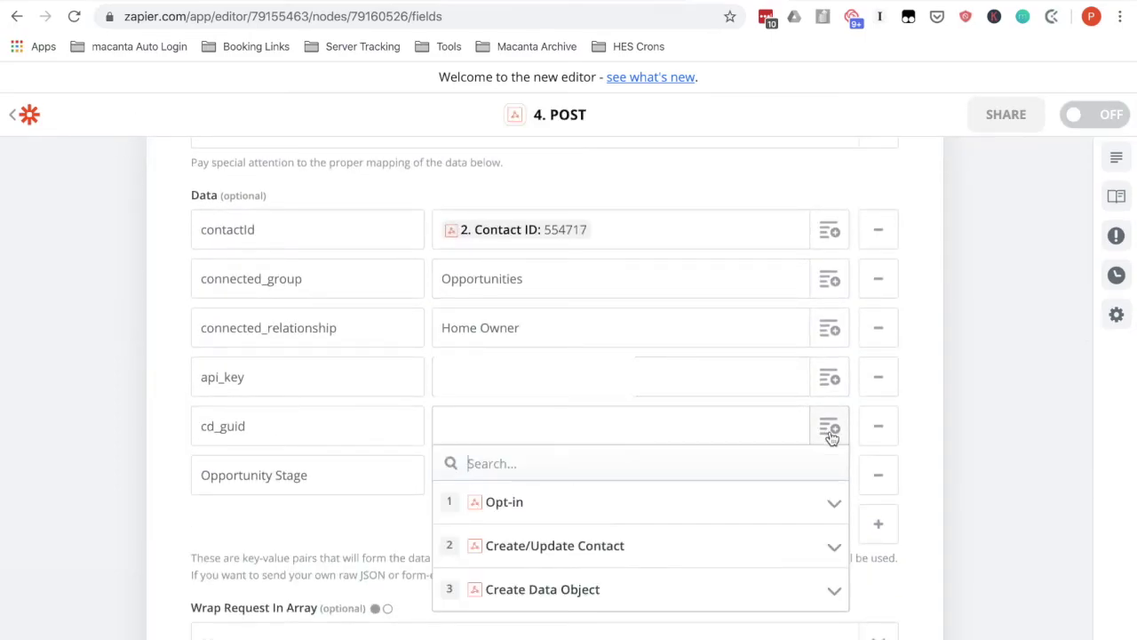
{"action": "left_click", "coordinate": [551, 591]}
{"action": "scroll", "coordinate": [552, 597], "scroll_direction": "down", "scroll_amount": 1}
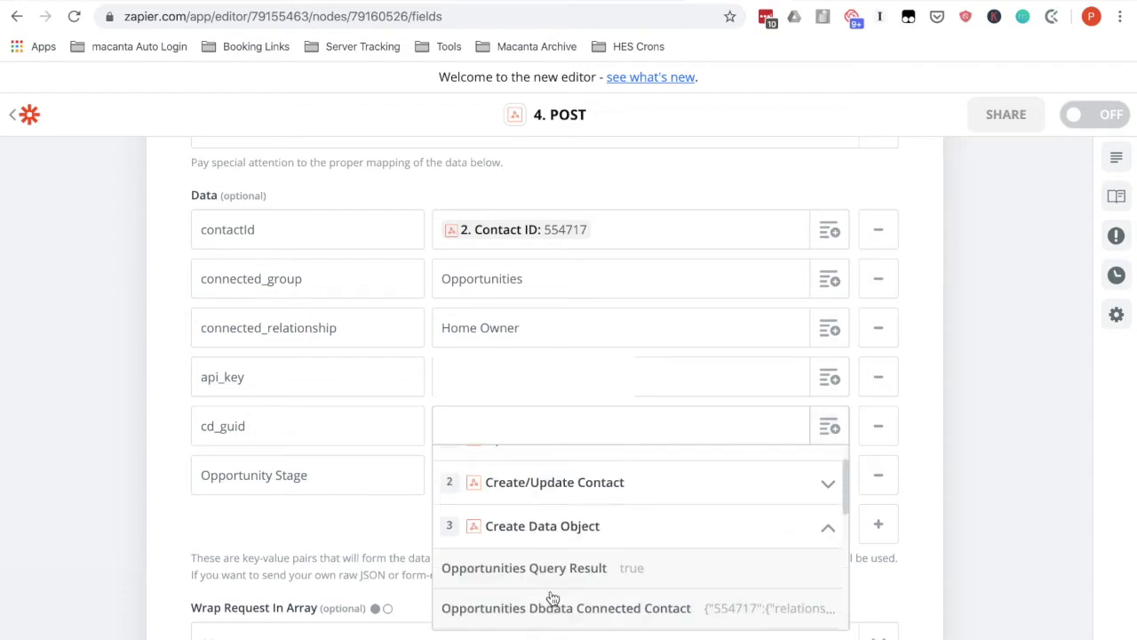
{"action": "scroll", "coordinate": [552, 597], "scroll_direction": "down", "scroll_amount": 2}
{"action": "scroll", "coordinate": [553, 597], "scroll_direction": "up", "scroll_amount": 1}
{"action": "scroll", "coordinate": [553, 598], "scroll_direction": "down", "scroll_amount": 1}
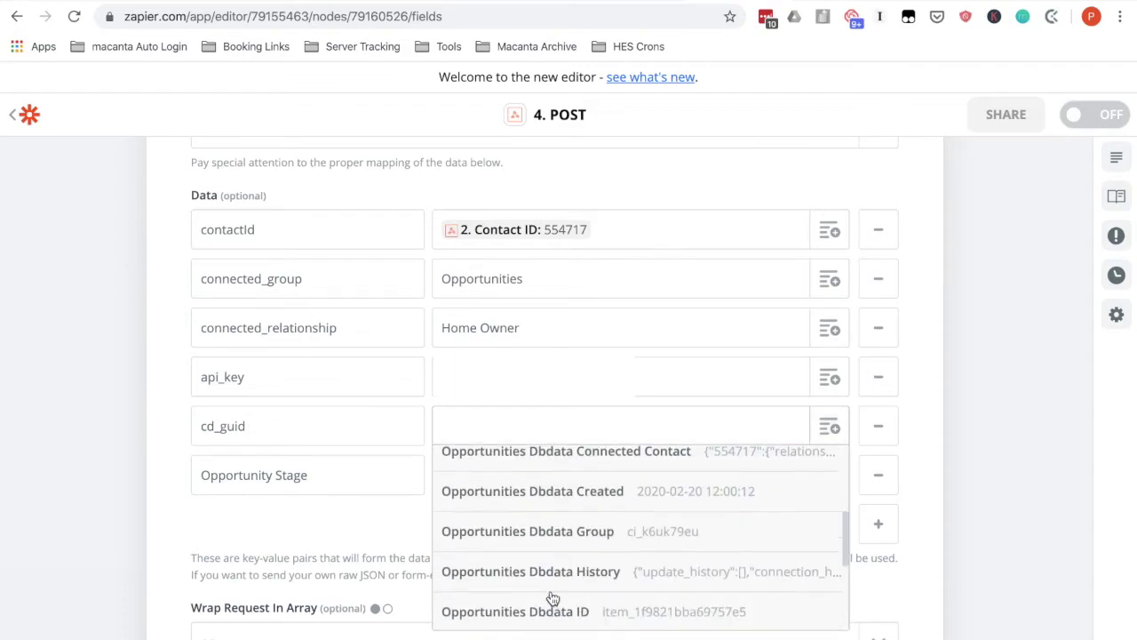
{"action": "scroll", "coordinate": [553, 597], "scroll_direction": "down", "scroll_amount": 2}
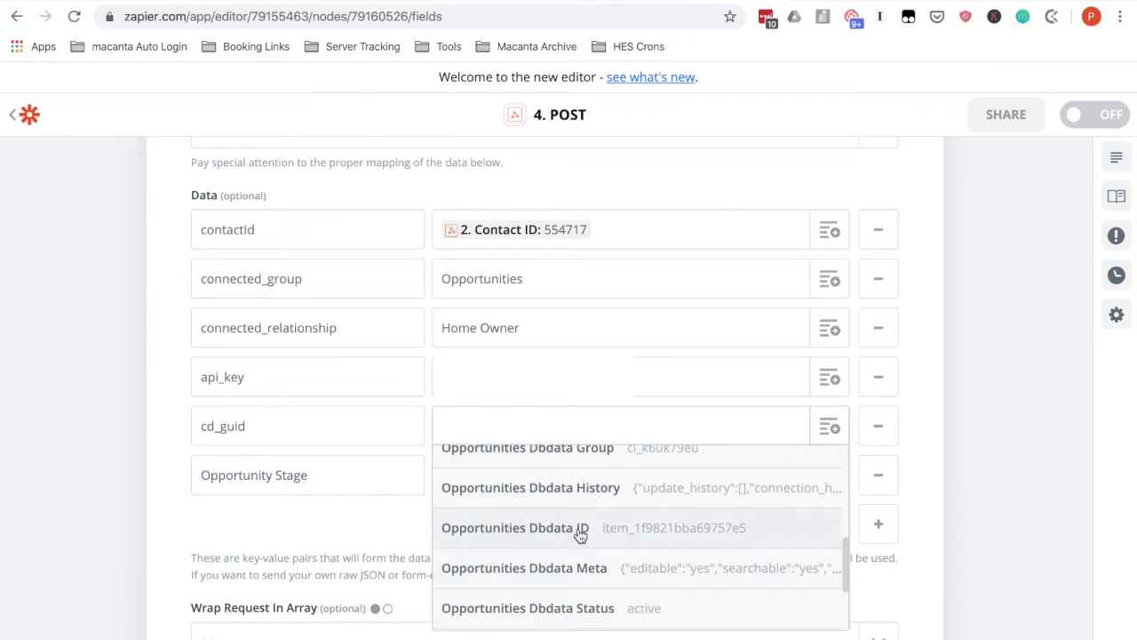
{"action": "left_click", "coordinate": [678, 535]}
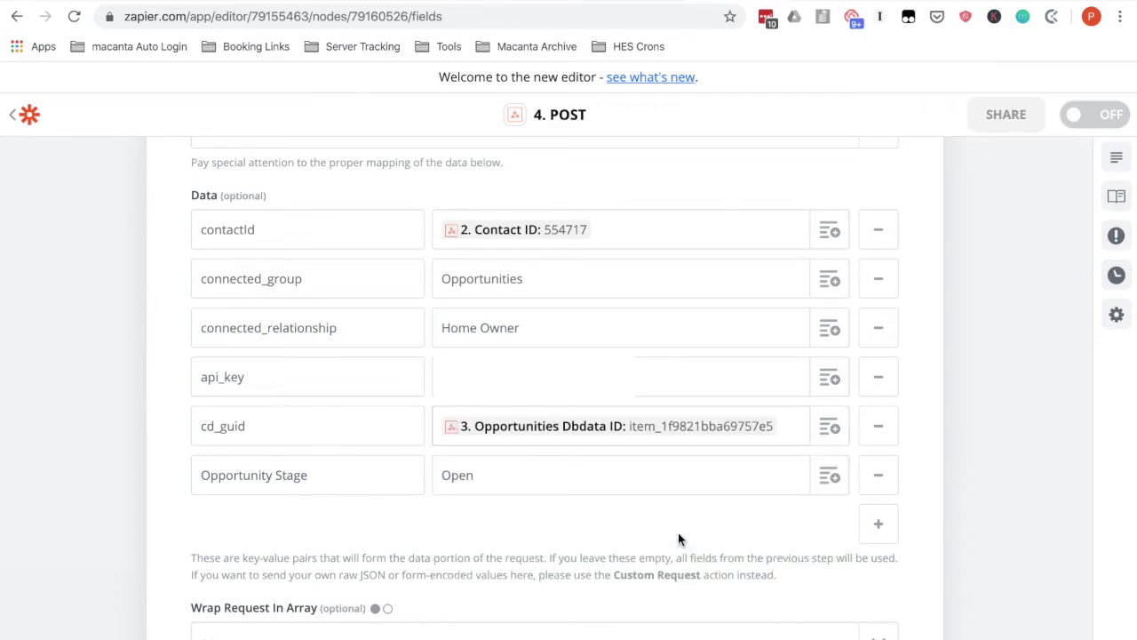
{"action": "scroll", "coordinate": [486, 589], "scroll_direction": "down", "scroll_amount": 1}
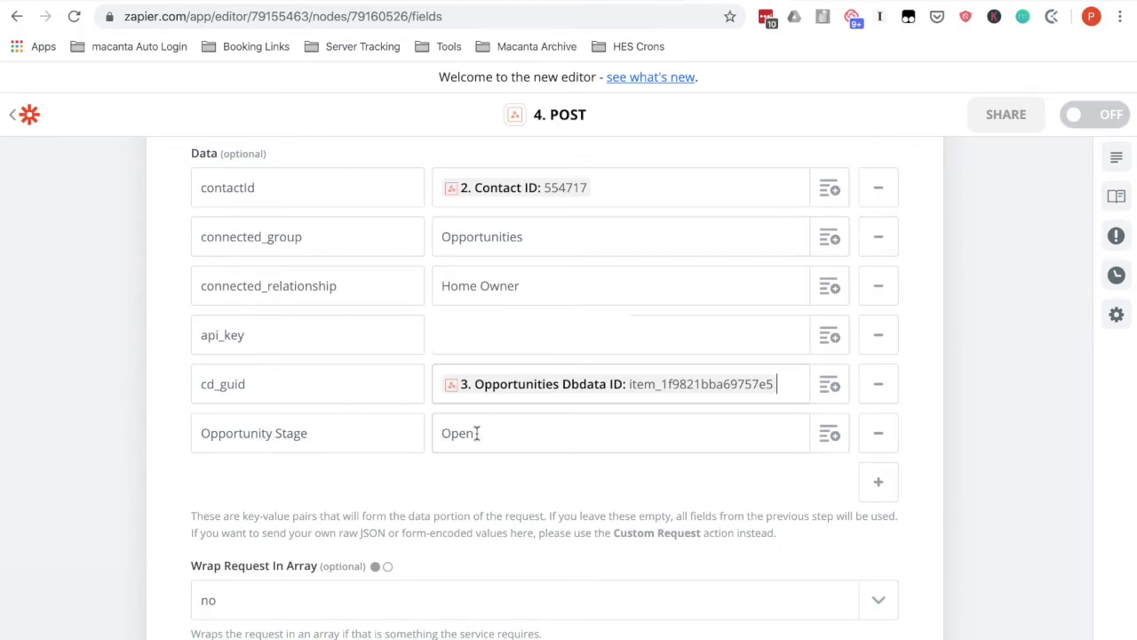
{"action": "key", "text": "ctrl+Tab"}
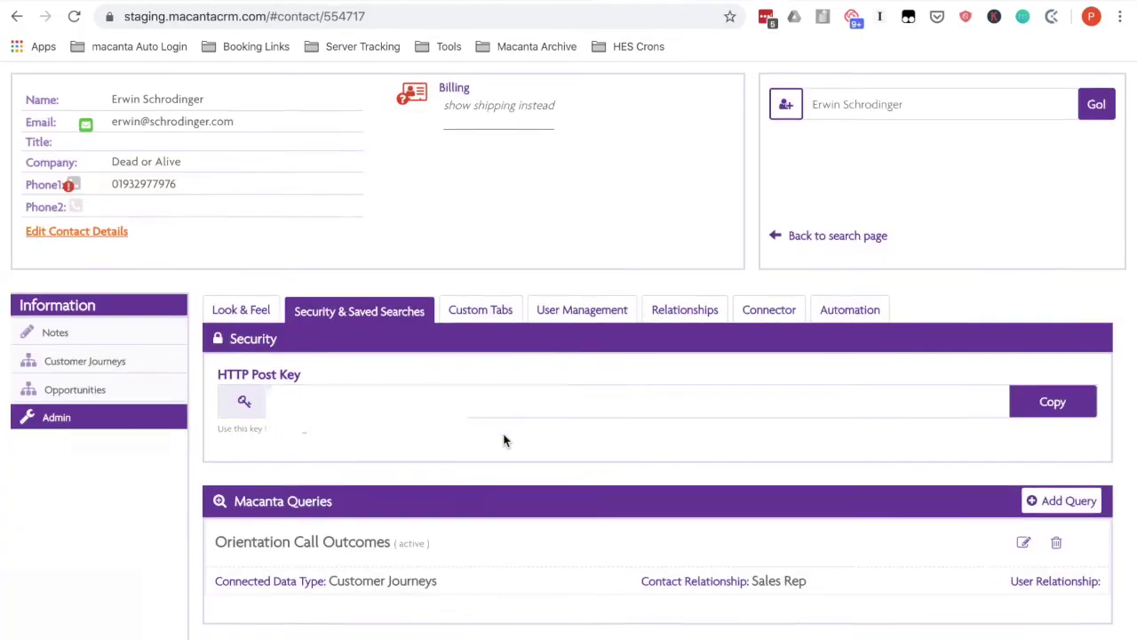
- Check that the contact's connected opportunity in Macanta still shows stage New
{"action": "scroll", "coordinate": [503, 440], "scroll_direction": "down", "scroll_amount": 1}
{"action": "left_click", "coordinate": [103, 377]}
{"action": "scroll", "coordinate": [711, 416], "scroll_direction": "down", "scroll_amount": 4}
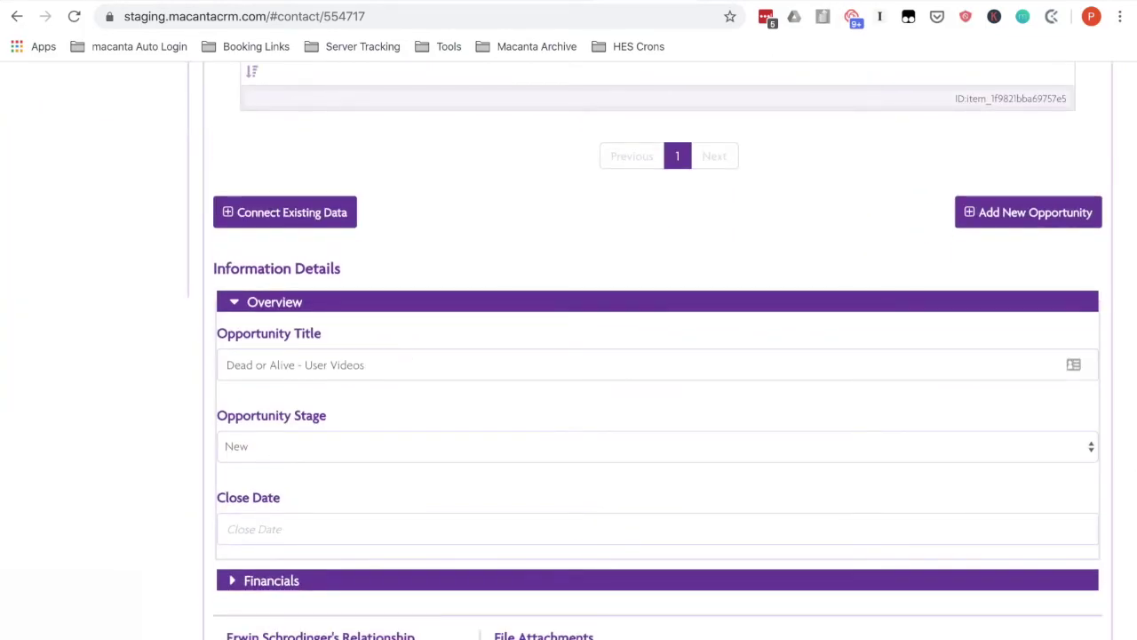
{"action": "scroll", "coordinate": [400, 355], "scroll_direction": "up", "scroll_amount": 5}
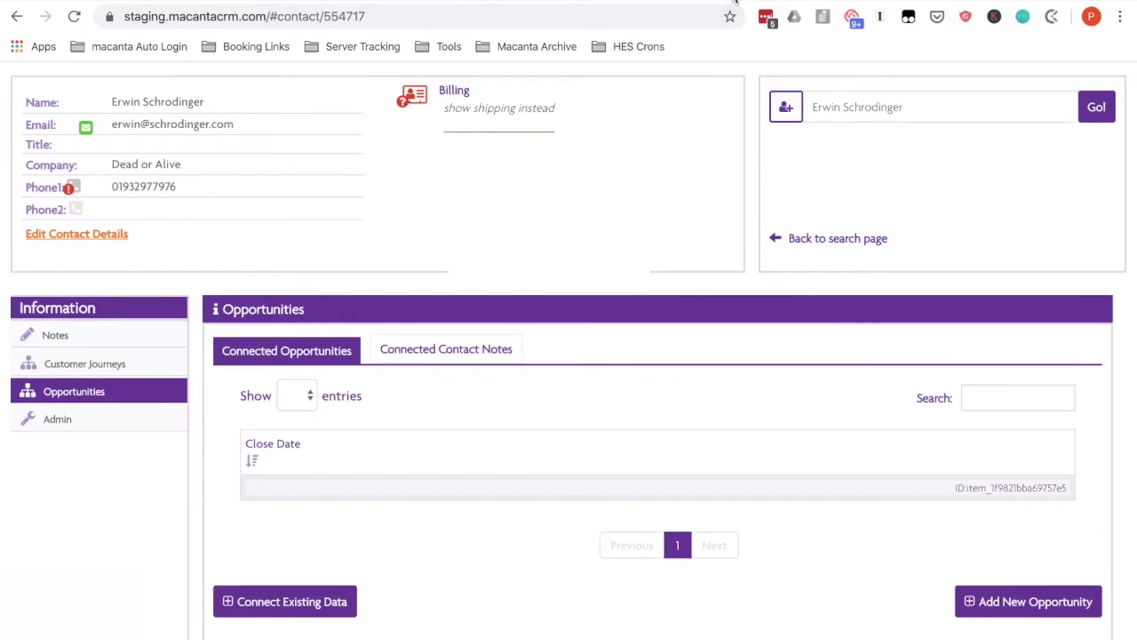
{"action": "key", "text": "ctrl+Tab"}
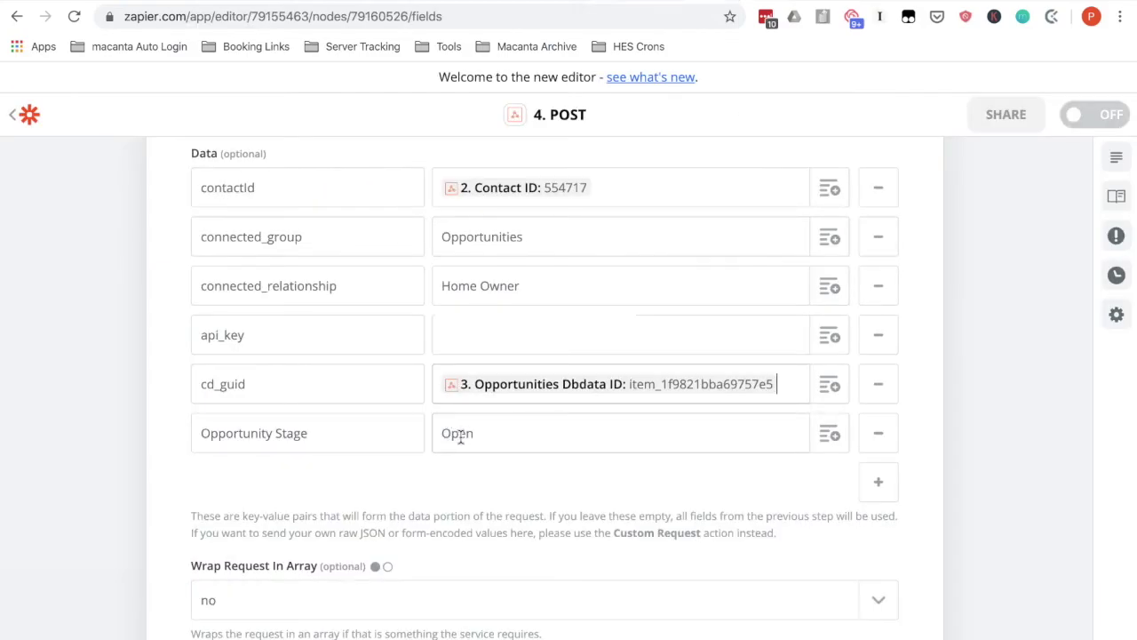
- Test the POST step, confirming the returned opportunity stage is Open
{"action": "scroll", "coordinate": [572, 475], "scroll_direction": "down", "scroll_amount": 3}
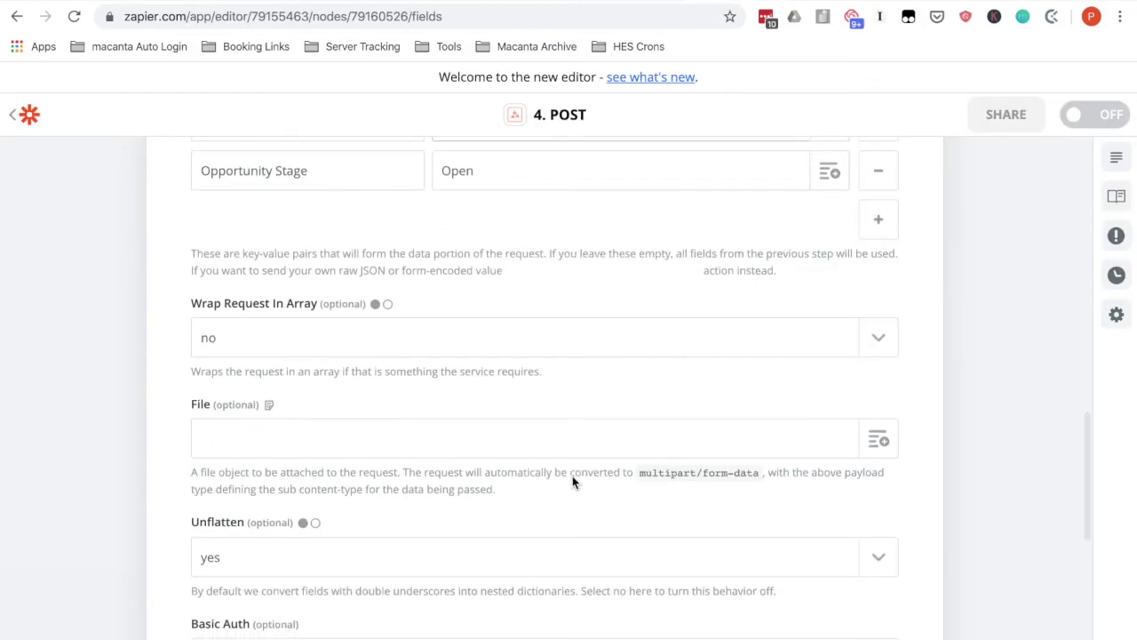
{"action": "scroll", "coordinate": [572, 475], "scroll_direction": "down", "scroll_amount": 6}
{"action": "scroll", "coordinate": [572, 481], "scroll_direction": "down", "scroll_amount": 1}
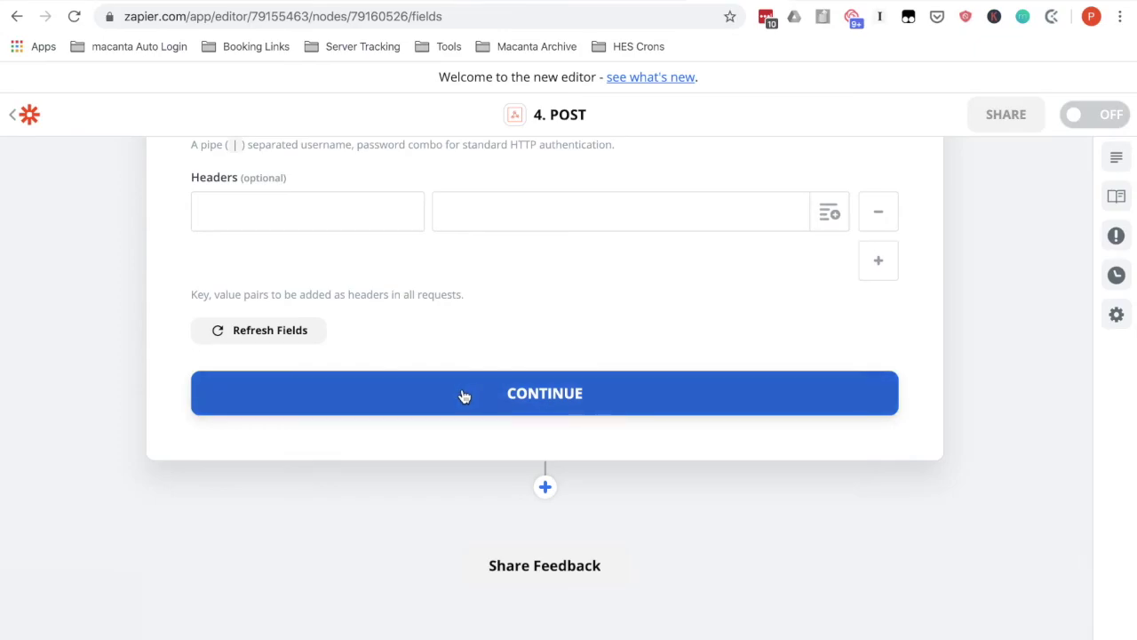
{"action": "left_click", "coordinate": [464, 397]}
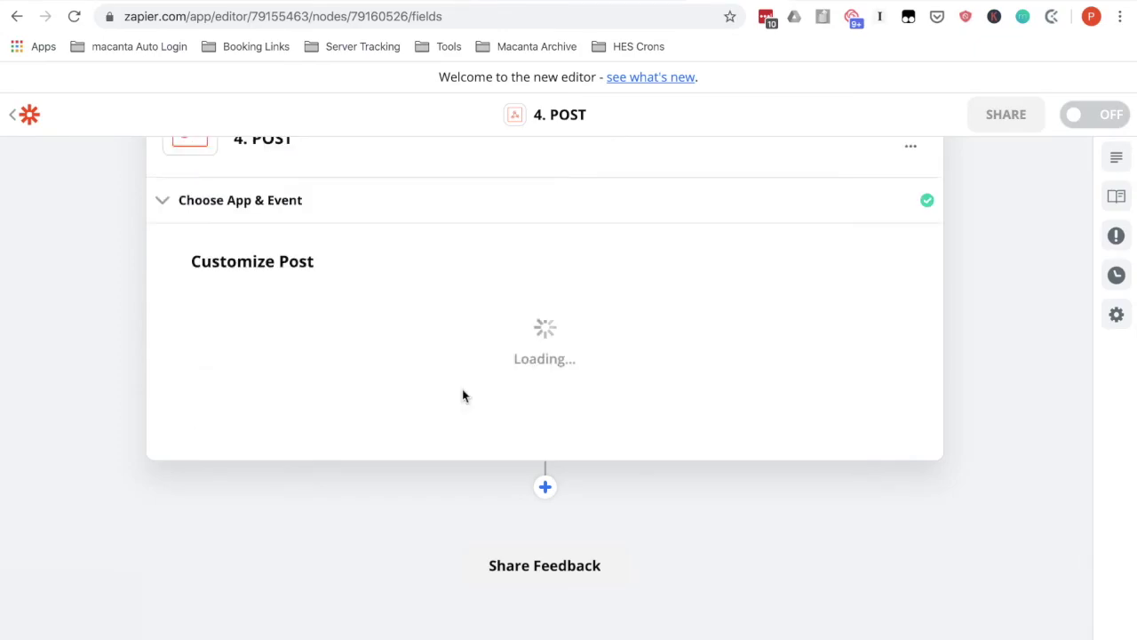
{"action": "left_click", "coordinate": [370, 401]}
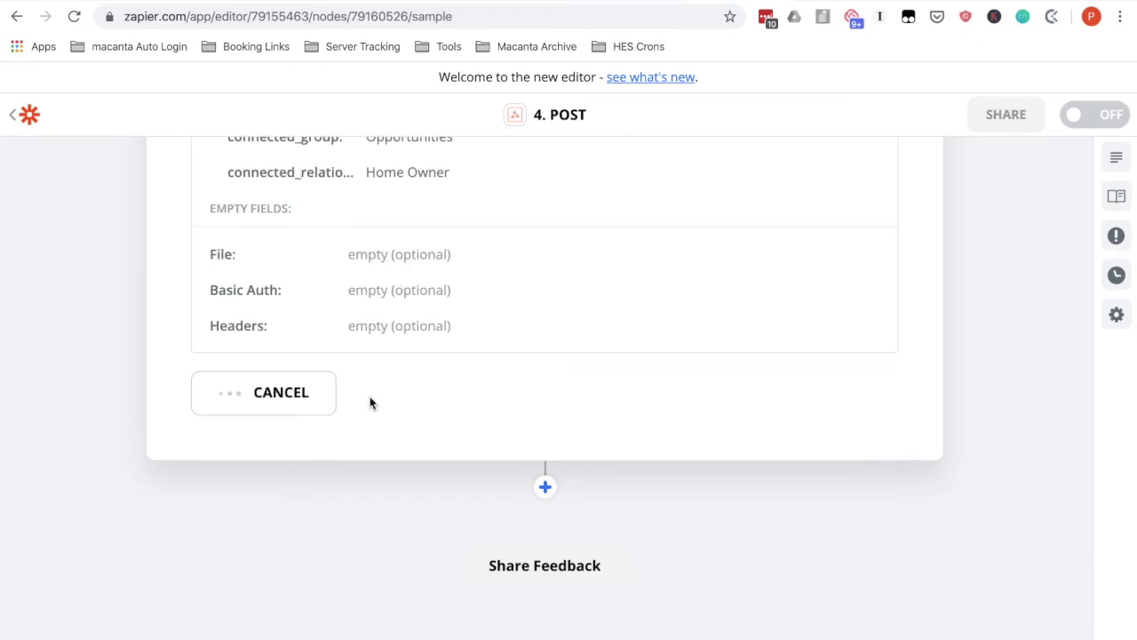
{"action": "scroll", "coordinate": [370, 396], "scroll_direction": "up", "scroll_amount": 2}
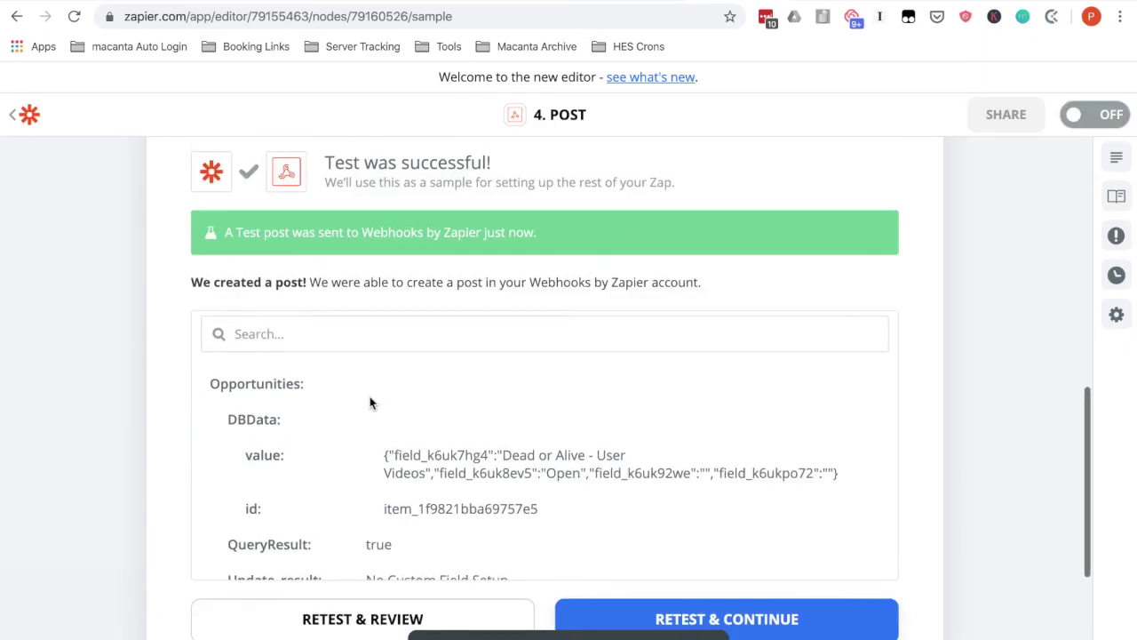
- Reload the Macanta contact and confirm the opportunity's Overview shows Opportunity Stage Open
{"action": "left_click", "coordinate": [642, 2]}
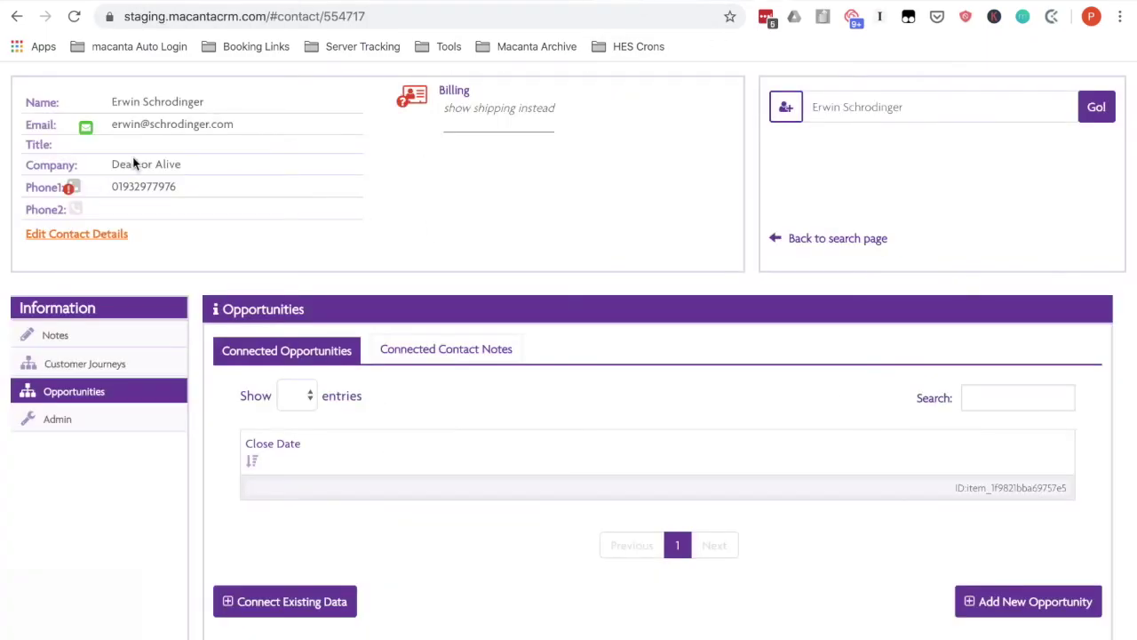
{"action": "left_click", "coordinate": [73, 17]}
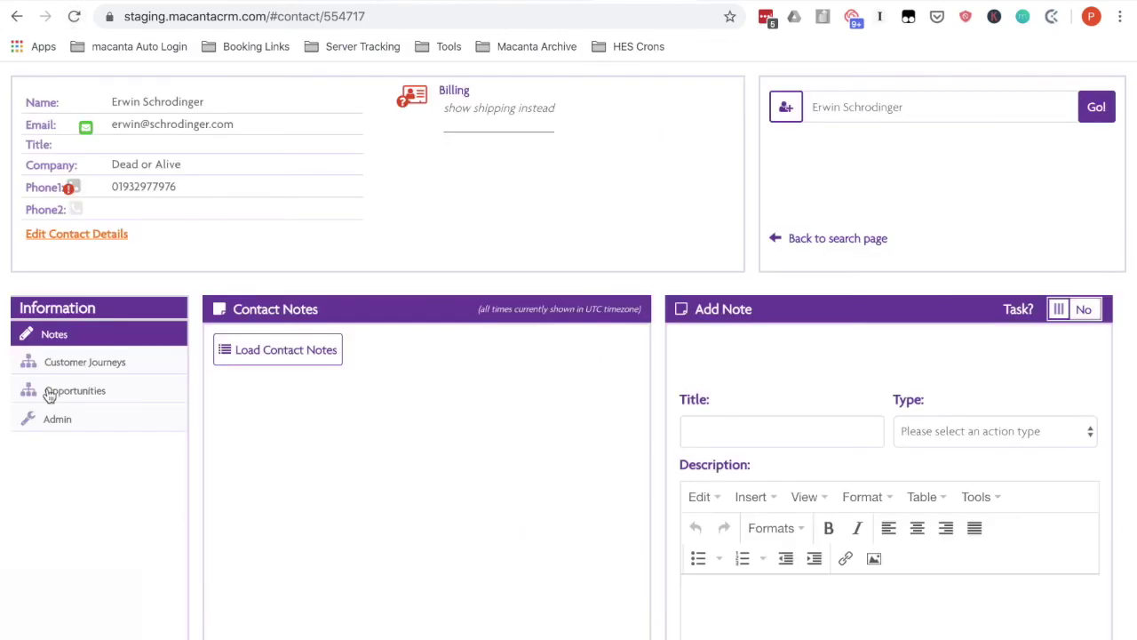
{"action": "left_click", "coordinate": [48, 393]}
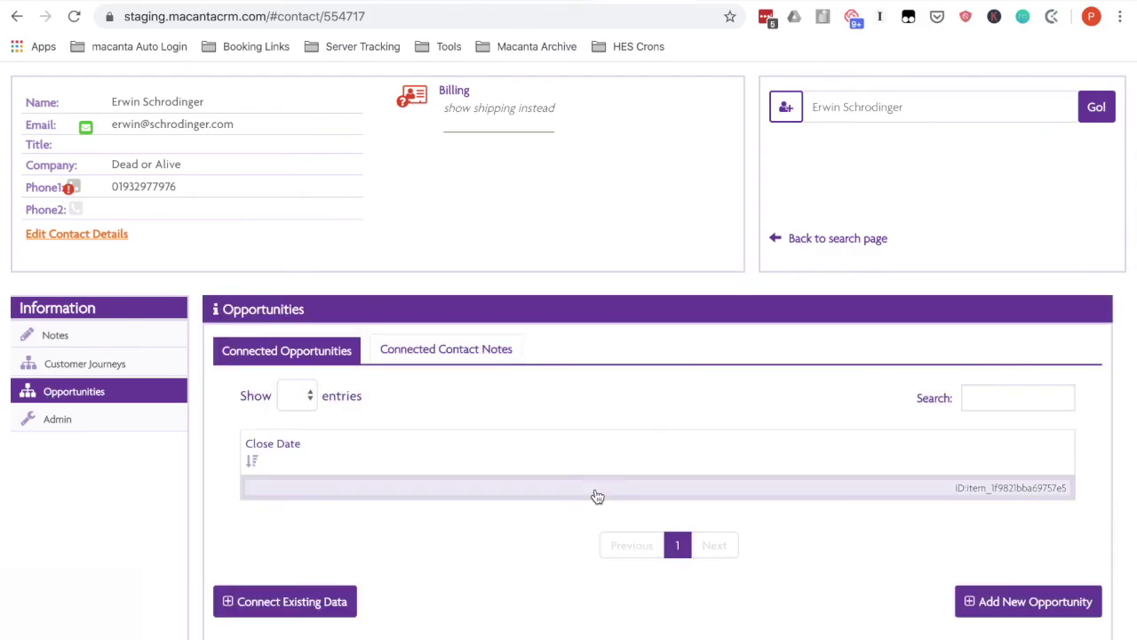
{"action": "scroll", "coordinate": [595, 495], "scroll_direction": "down", "scroll_amount": 4}
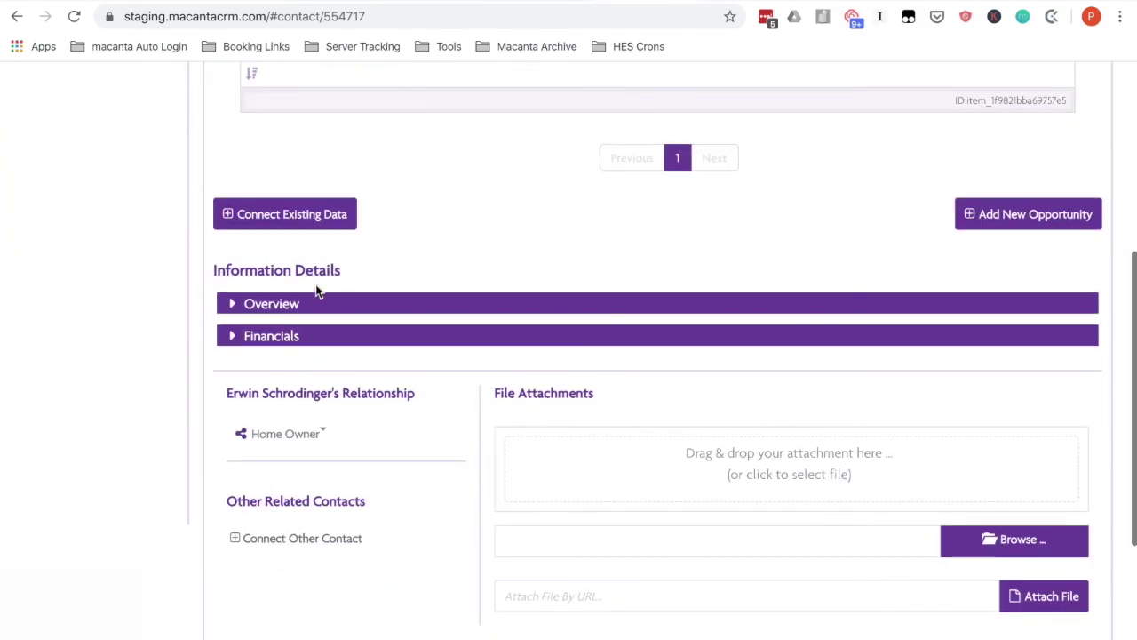
{"action": "left_click", "coordinate": [290, 307]}
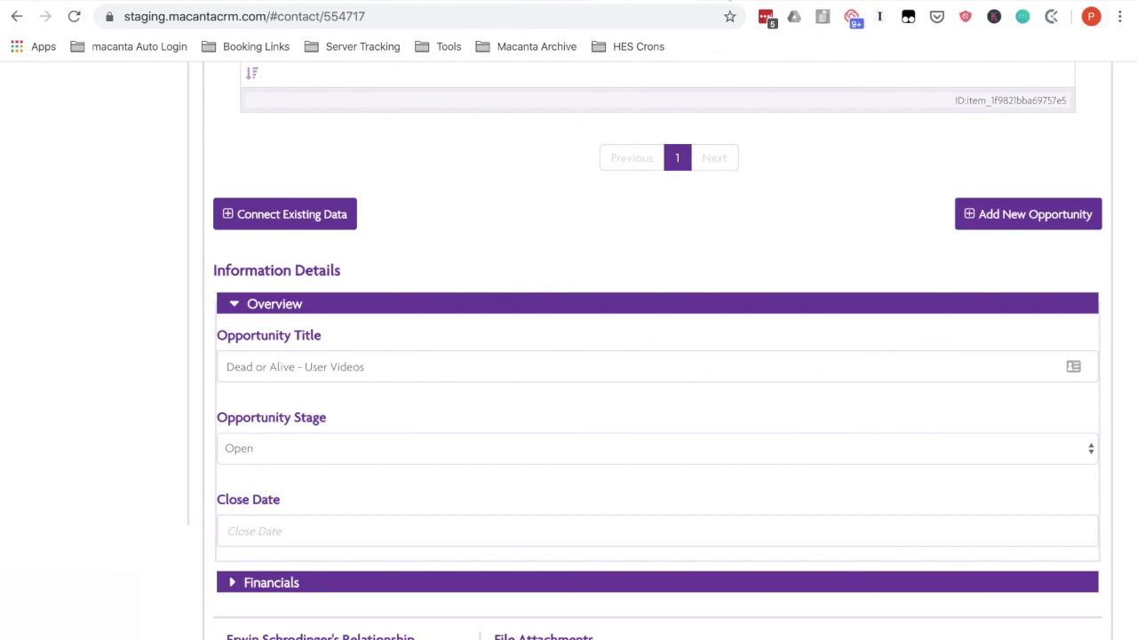
{"action": "scroll", "coordinate": [509, 299], "scroll_direction": "up", "scroll_amount": 4}
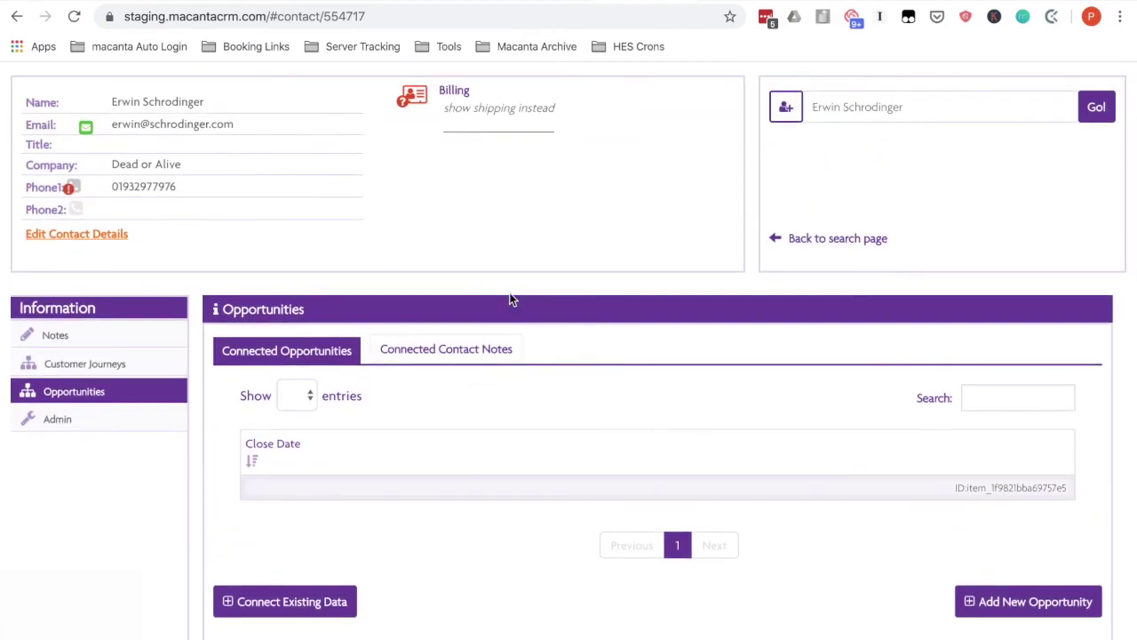